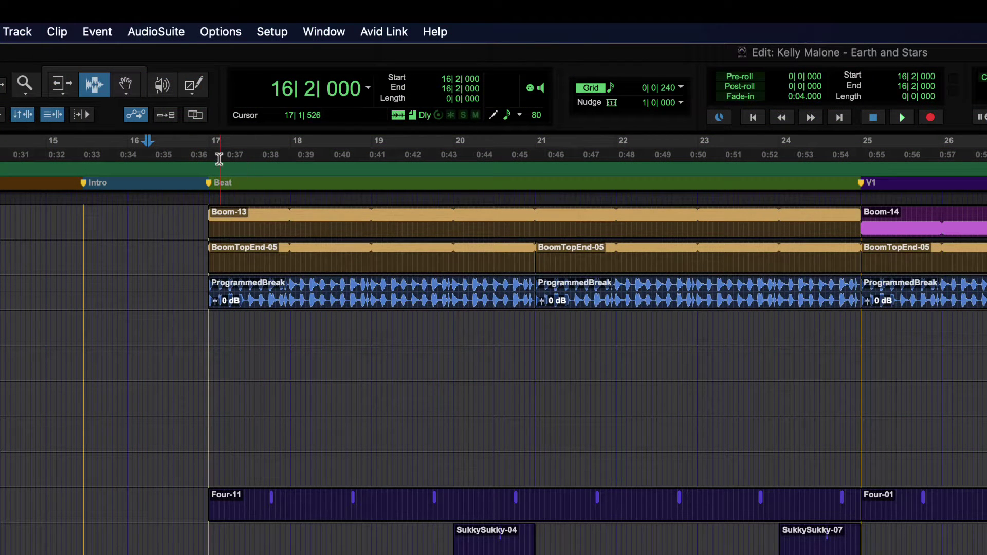
- Drag a linked time selection from 16|4|240 to 21|3|000 across the Boom, BoomTopEnd, PrgBrk and Four tracks
{"action": "left_click_drag", "start_coordinate": [191, 163], "coordinate": [577, 155]}
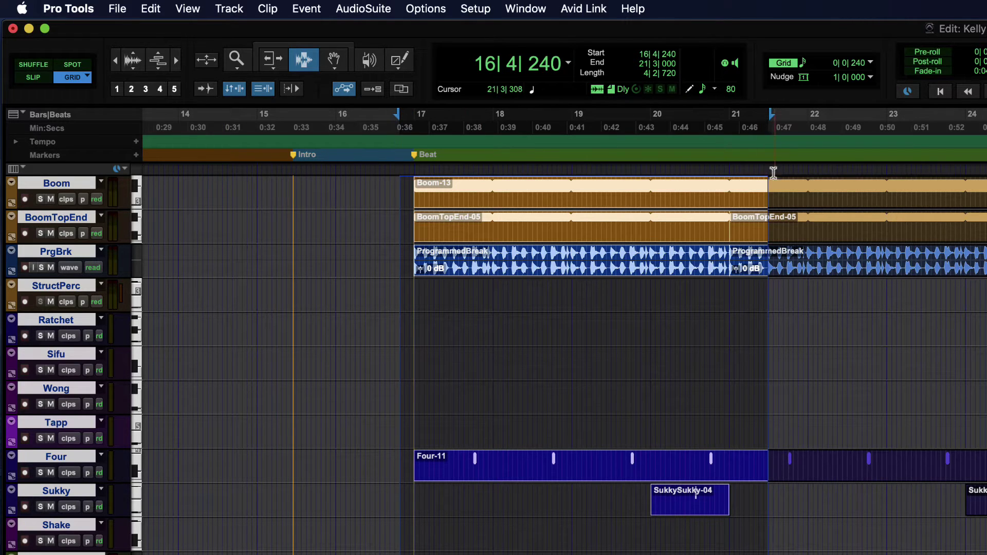
- Select bars 17 to 19, play it back, and adjust the selection edges to 17|1|000–19|1|000
{"action": "left_click_drag", "start_coordinate": [413, 123], "coordinate": [574, 127]}
{"action": "key", "text": "space"}
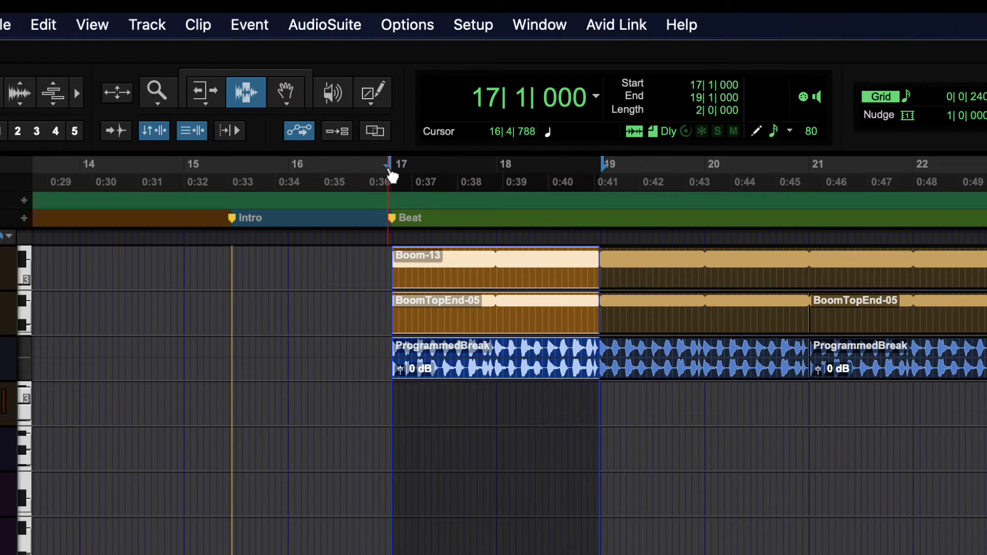
{"action": "mouse_move", "coordinate": [390, 174]}
{"action": "left_mouse_down"}
{"action": "mouse_move", "coordinate": [159, 176]}
{"action": "mouse_move", "coordinate": [533, 175]}
{"action": "mouse_move", "coordinate": [134, 182]}
{"action": "mouse_move", "coordinate": [400, 172]}
{"action": "left_mouse_up"}
{"action": "mouse_move", "coordinate": [609, 168]}
{"action": "left_mouse_down"}
{"action": "mouse_move", "coordinate": [857, 187]}
{"action": "mouse_move", "coordinate": [452, 176]}
{"action": "mouse_move", "coordinate": [607, 174]}
{"action": "left_mouse_up"}
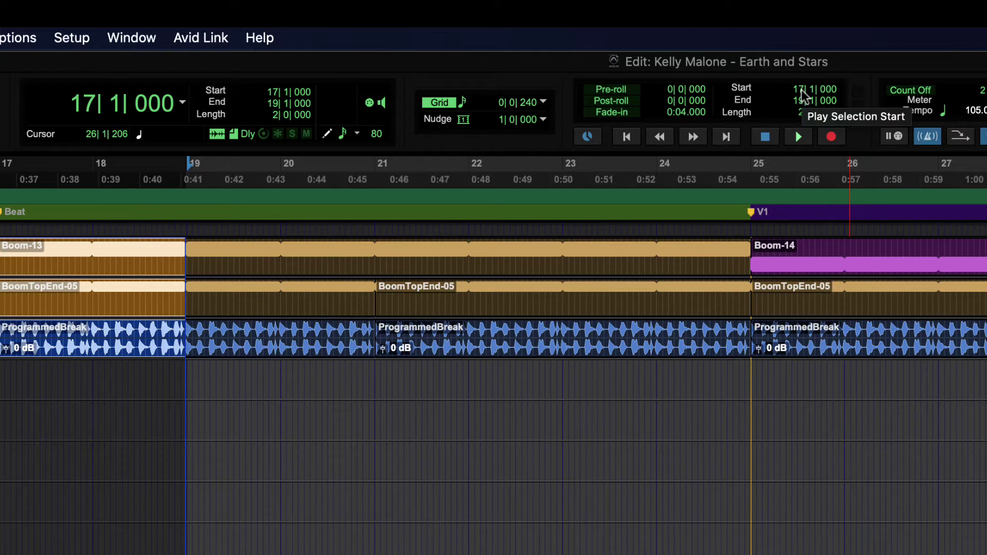
{"action": "left_click", "coordinate": [798, 93]}
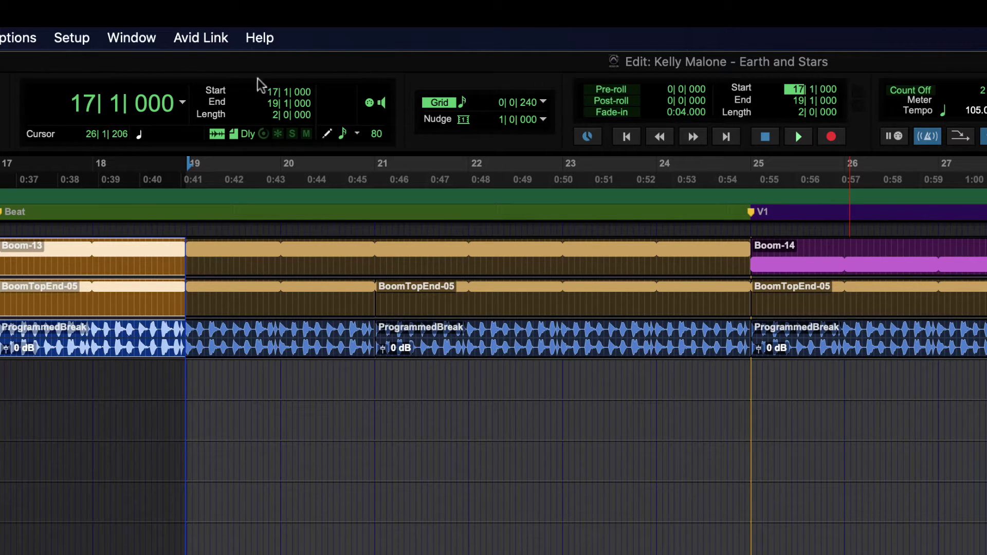
{"action": "left_click", "coordinate": [182, 103]}
{"action": "left_click", "coordinate": [222, 121]}
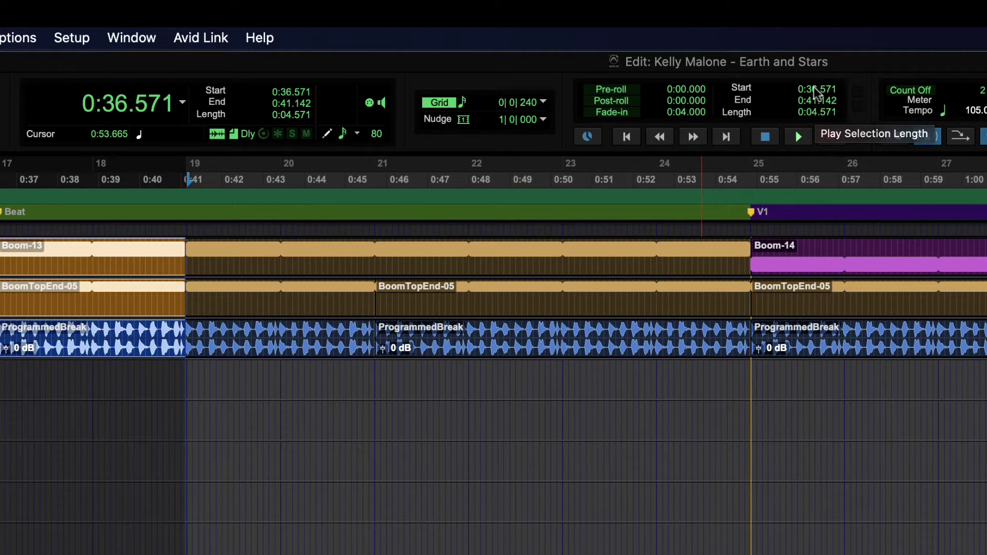
{"action": "left_click", "coordinate": [183, 103]}
{"action": "left_click", "coordinate": [226, 84]}
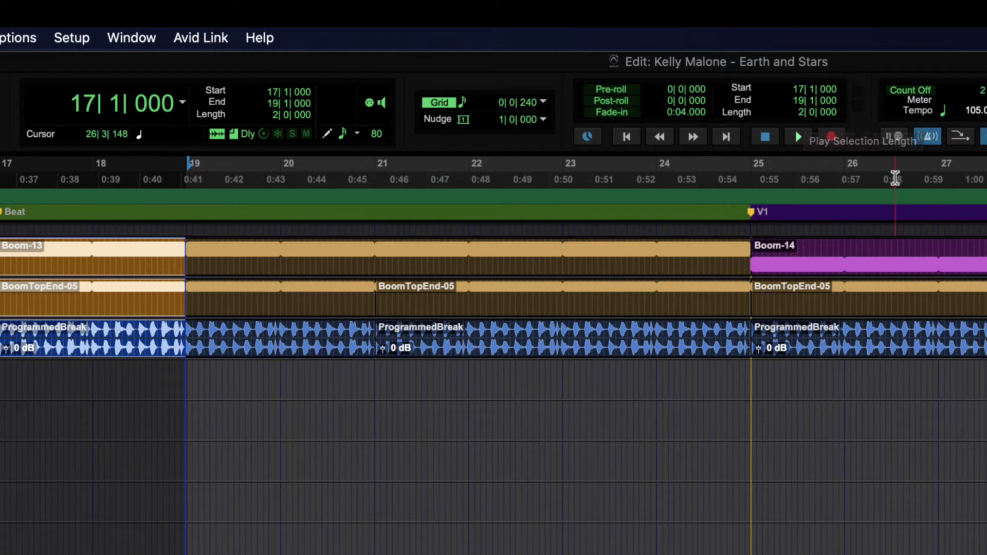
- Set the selection start to bar 18 and its length to 3 bars, ending at 21|1|000
{"action": "left_click", "coordinate": [799, 89]}
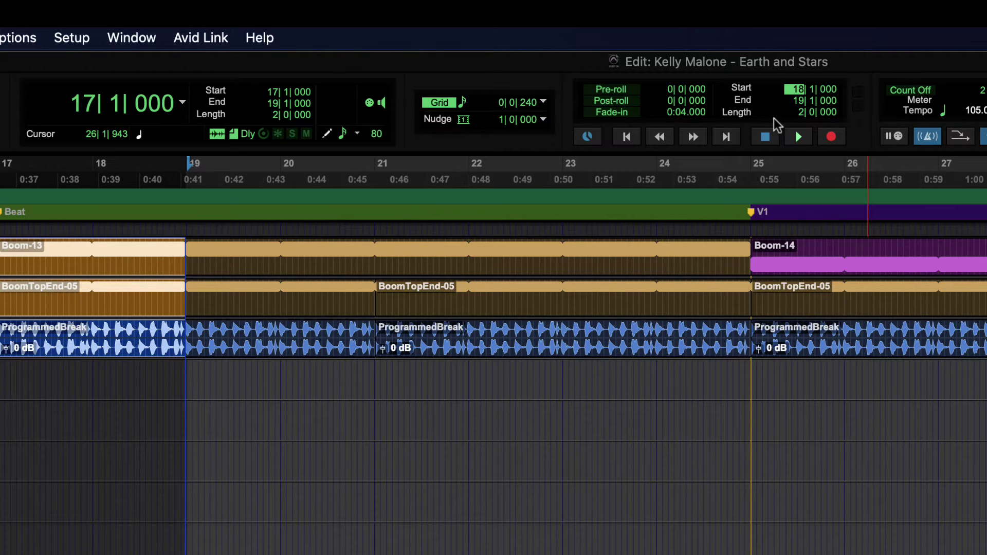
{"action": "key", "text": "Return"}
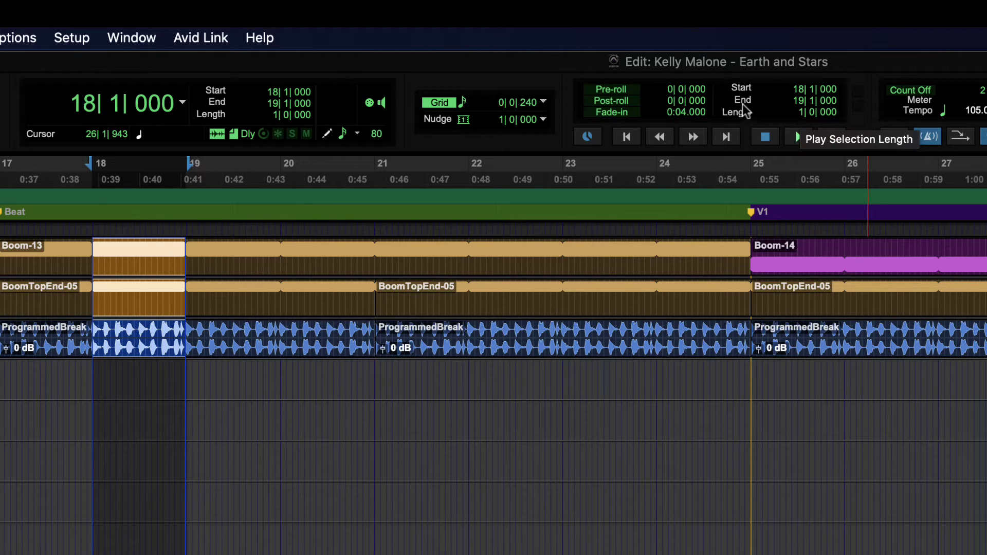
{"action": "left_click", "coordinate": [797, 102]}
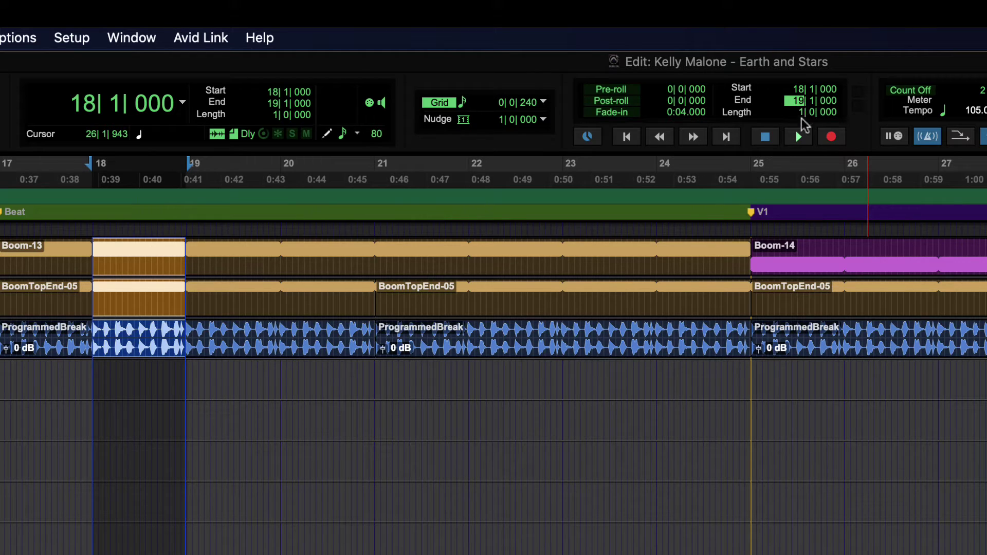
{"action": "key", "text": "slash"}
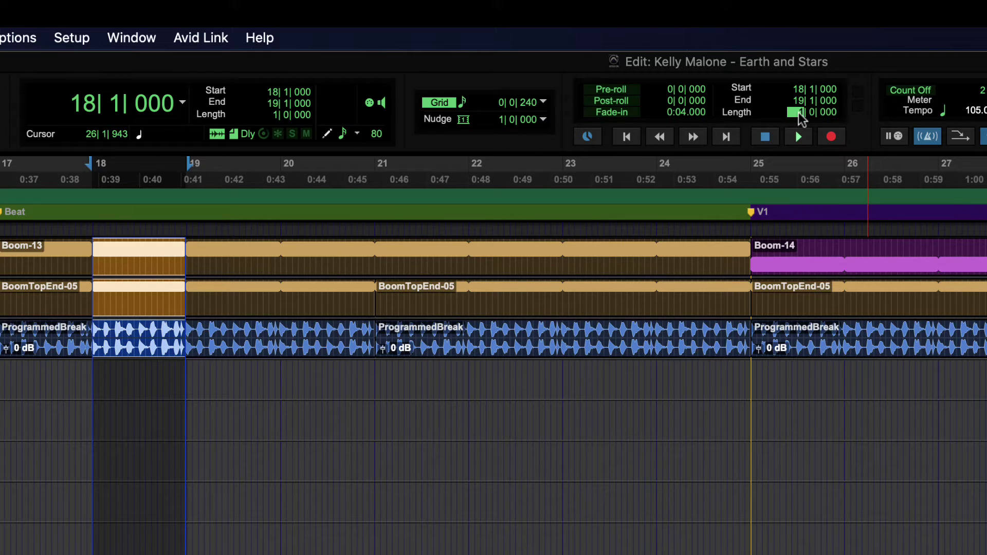
{"action": "type", "text": "3"}
{"action": "key", "text": "Return"}
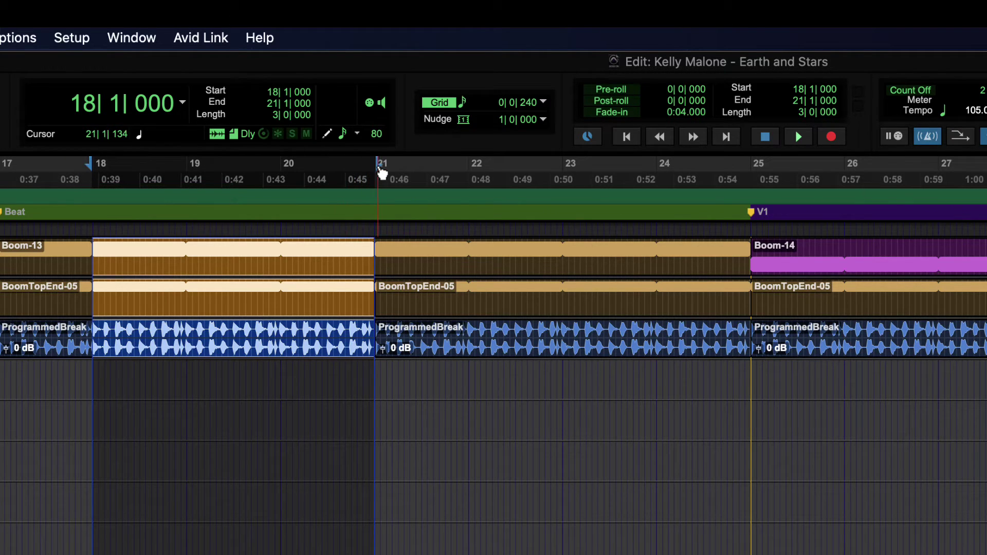
- Try a BoomTopEnd-05 clip selection and a multi-track range, ending with an insertion point on PrgBrk
{"action": "left_click", "coordinate": [232, 301]}
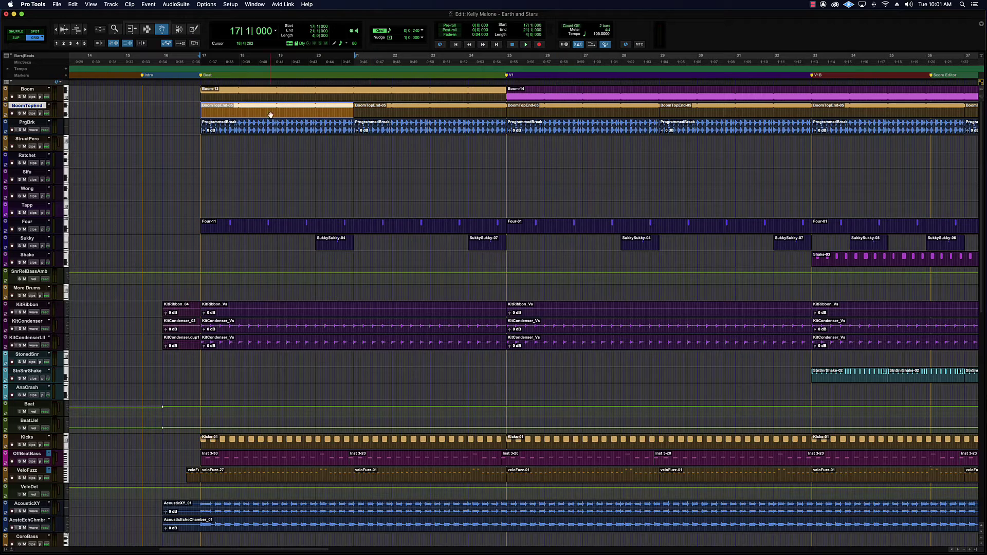
{"action": "left_click", "coordinate": [307, 142]}
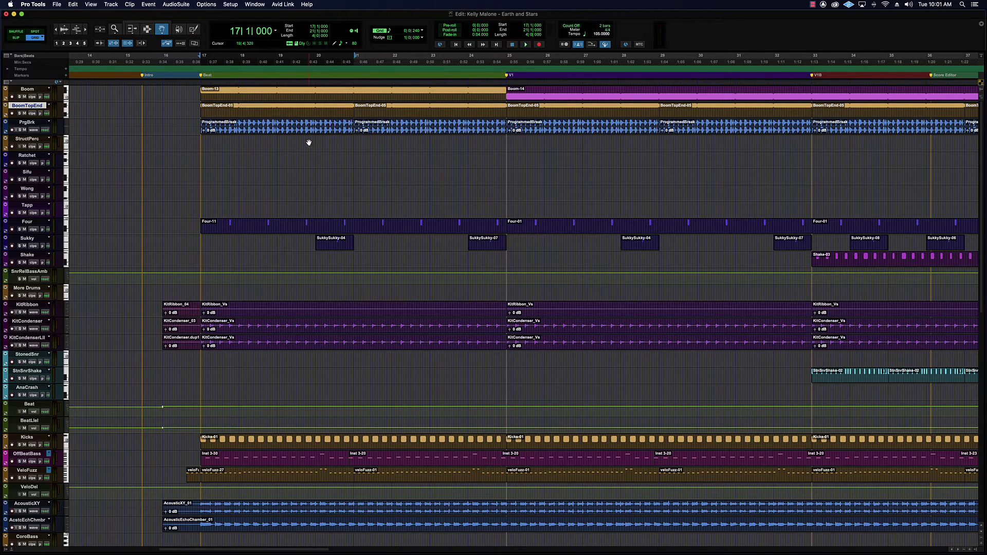
{"action": "left_click", "coordinate": [144, 31]}
{"action": "left_click_drag", "start_coordinate": [164, 103], "coordinate": [772, 521]}
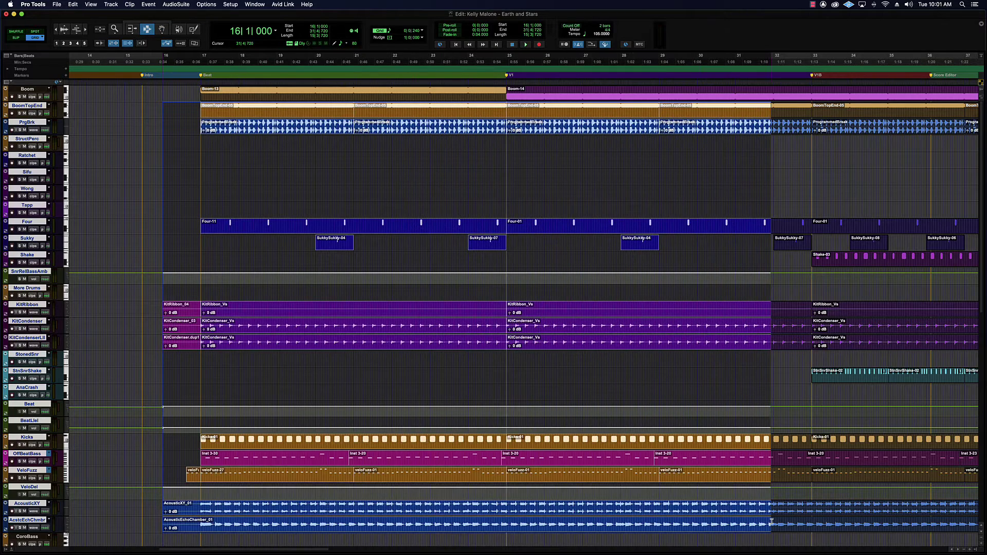
{"action": "left_click", "coordinate": [335, 174]}
{"action": "left_click", "coordinate": [273, 126]}
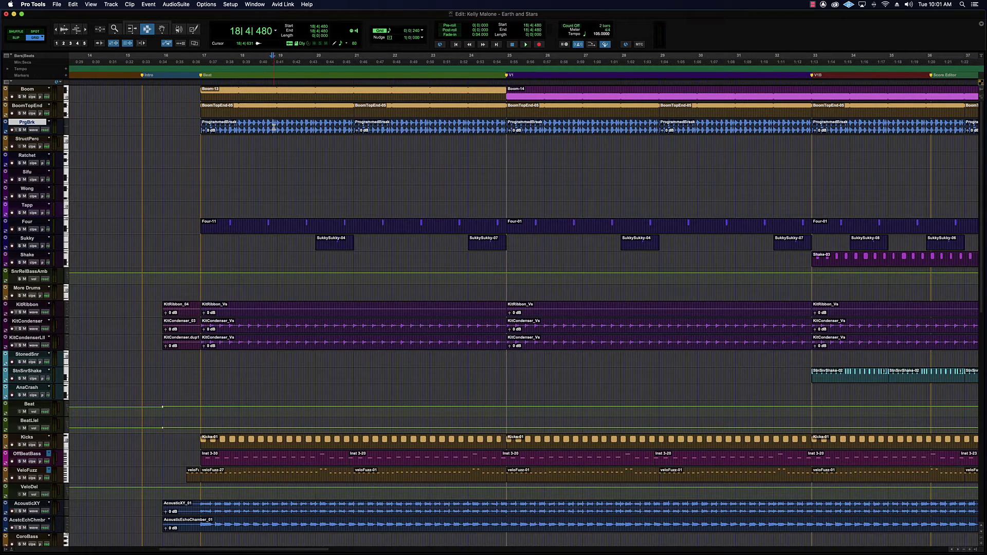
- With the Grabber, select ProgrammedBreak and Four-11 clips, extending the clip selection through bar 33
{"action": "left_click", "coordinate": [162, 30]}
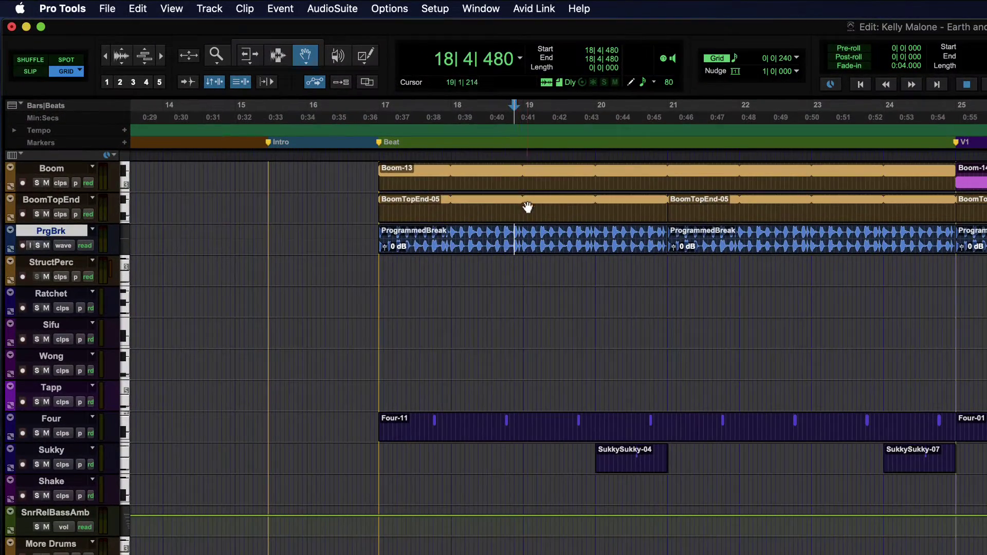
{"action": "left_click", "coordinate": [263, 107]}
{"action": "left_click", "coordinate": [789, 241]}
{"action": "left_click", "coordinate": [549, 245]}
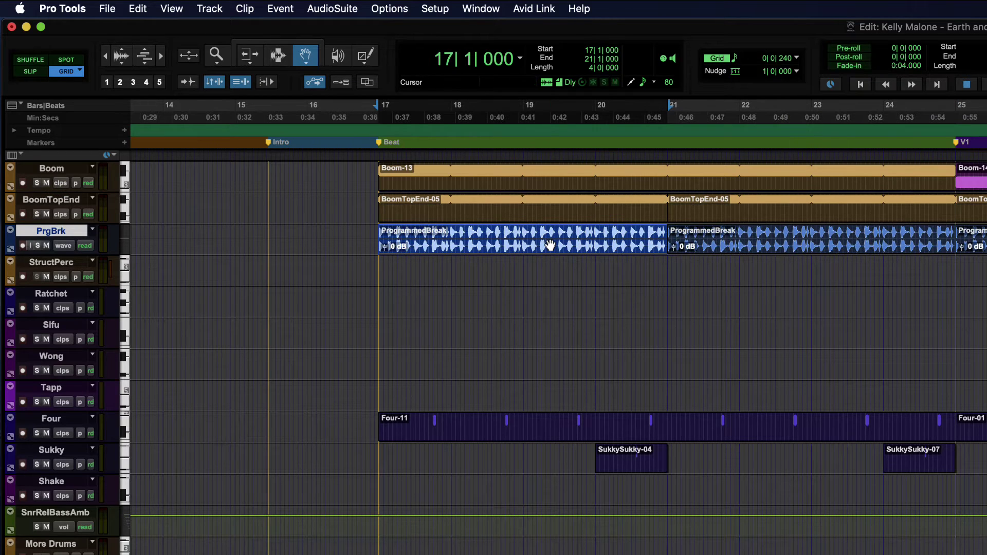
{"action": "left_click", "coordinate": [532, 421]}
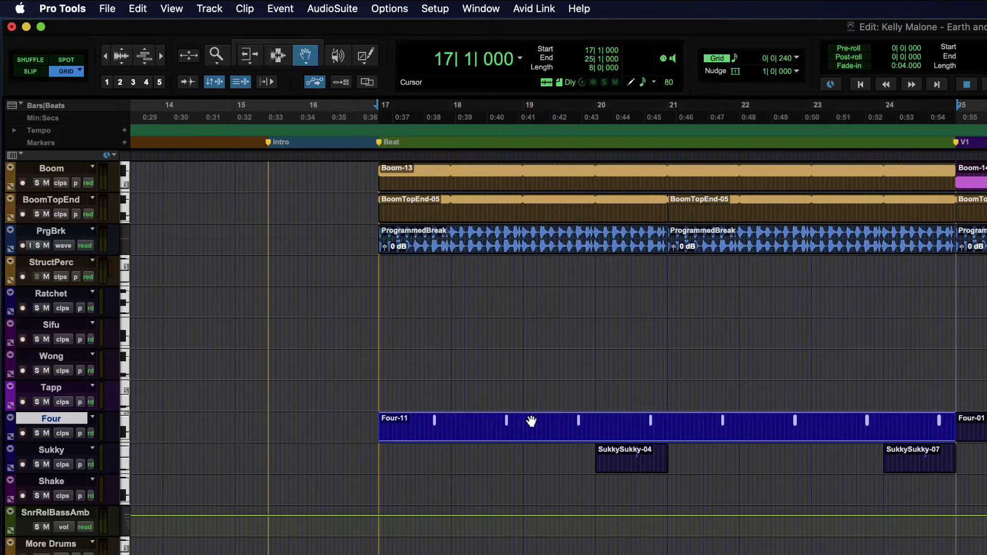
{"action": "left_click", "coordinate": [532, 238]}
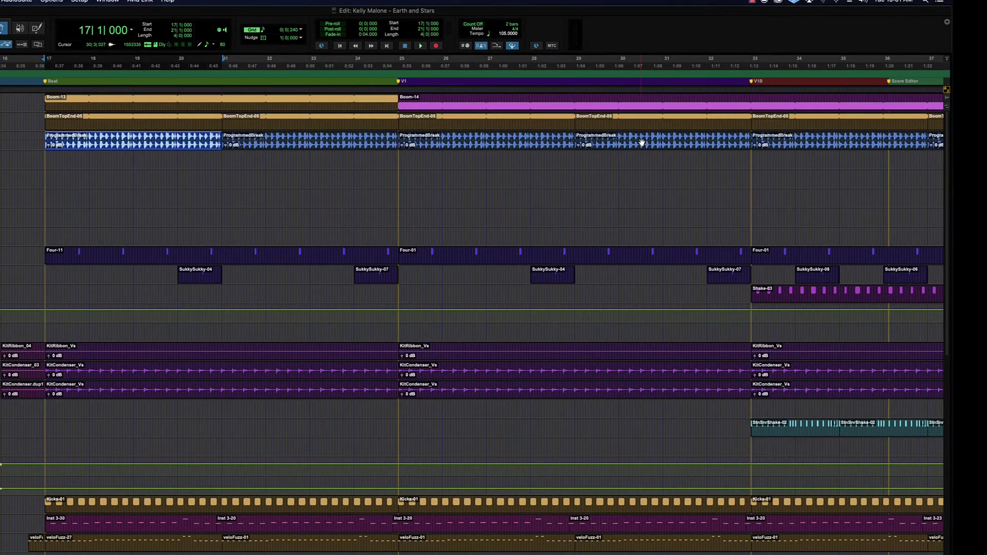
{"action": "left_click", "coordinate": [642, 143], "text": "shift"}
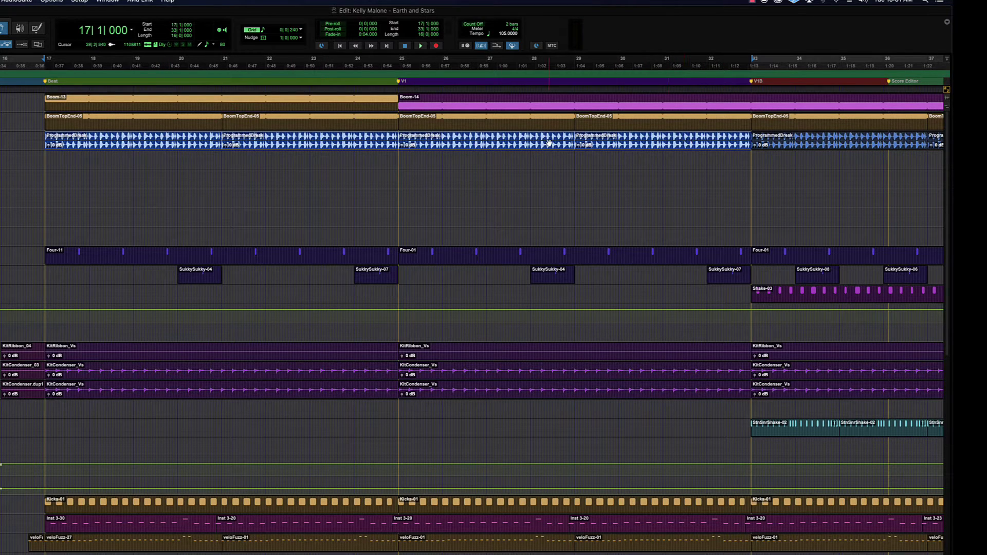
- Select the first BoomTopEnd-05 clip and extend to the fifth, spanning 17|1|000 to 37|1|000
{"action": "left_click", "coordinate": [123, 156]}
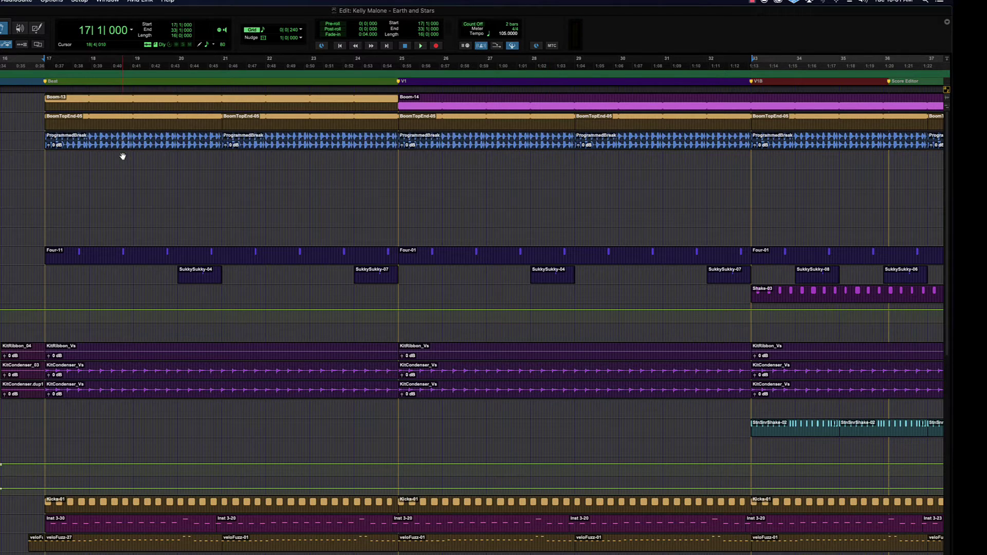
{"action": "left_click", "coordinate": [127, 121]}
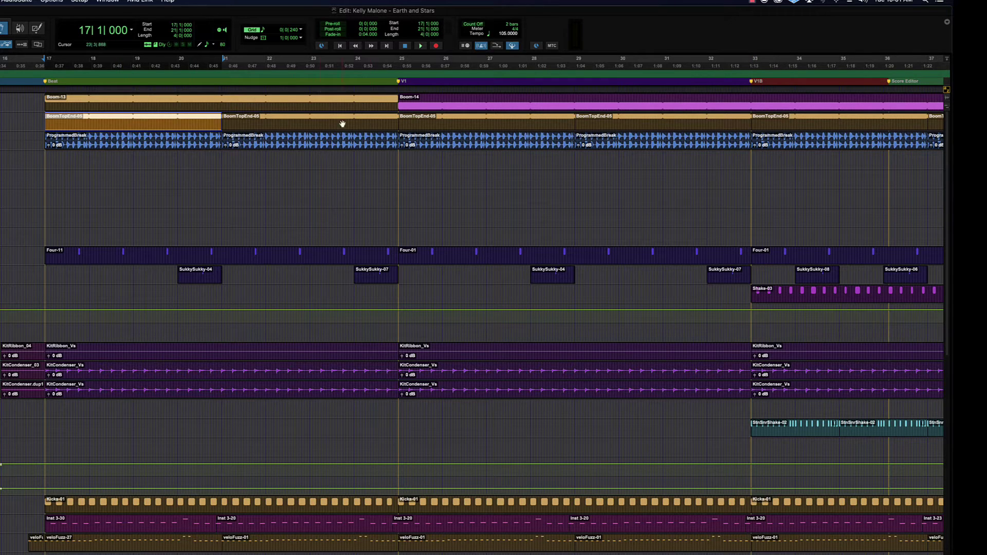
{"action": "left_click", "coordinate": [794, 124], "text": "shift"}
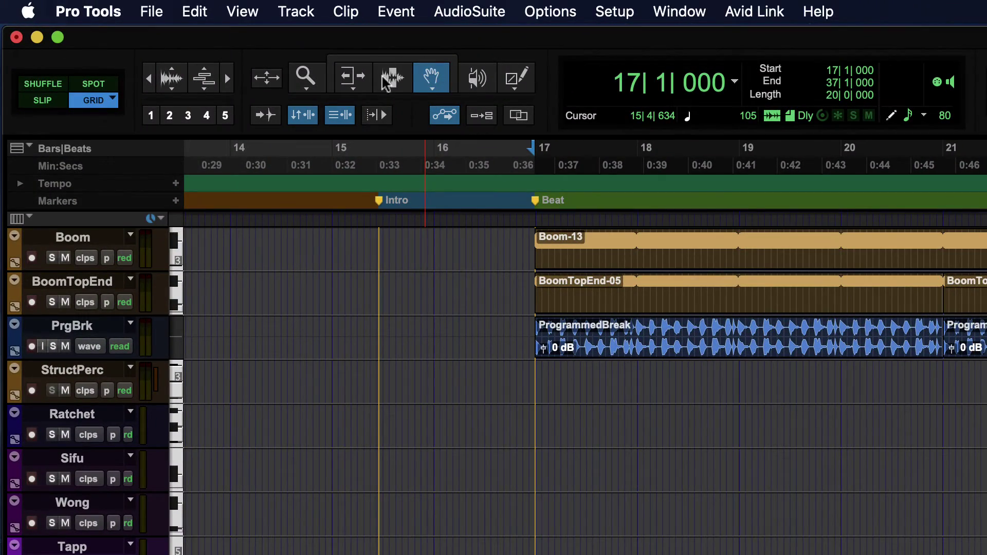
- Switch to the Selector and drag trial ranges on the BoomTopEnd, ProgrammedBreak and Four tracks
{"action": "left_click", "coordinate": [390, 85]}
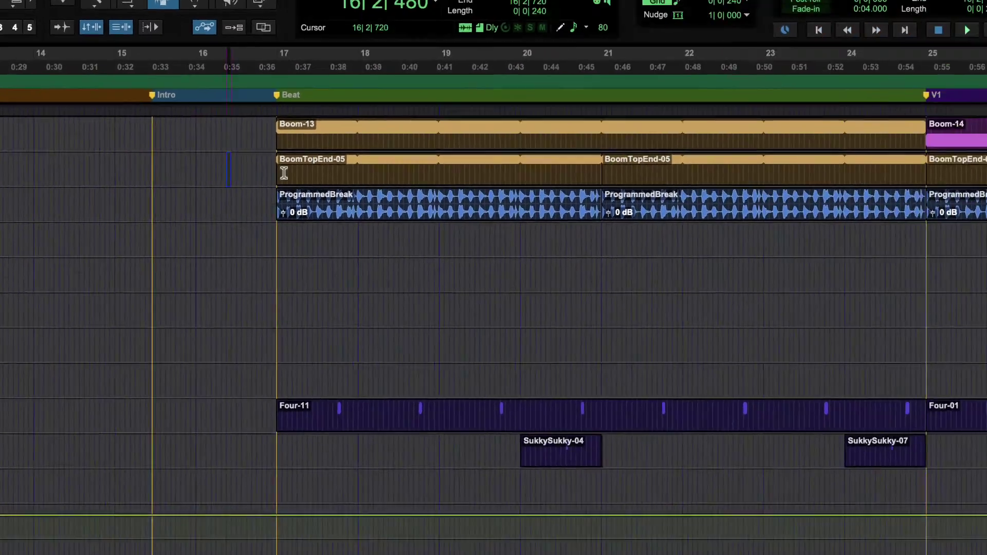
{"action": "left_click_drag", "start_coordinate": [472, 293], "coordinate": [986, 307]}
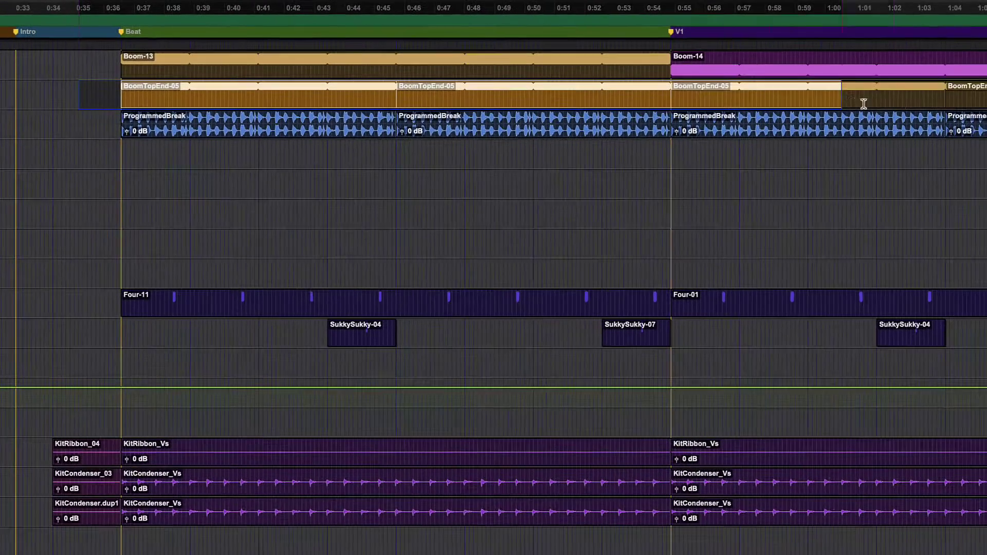
{"action": "left_click", "coordinate": [903, 103]}
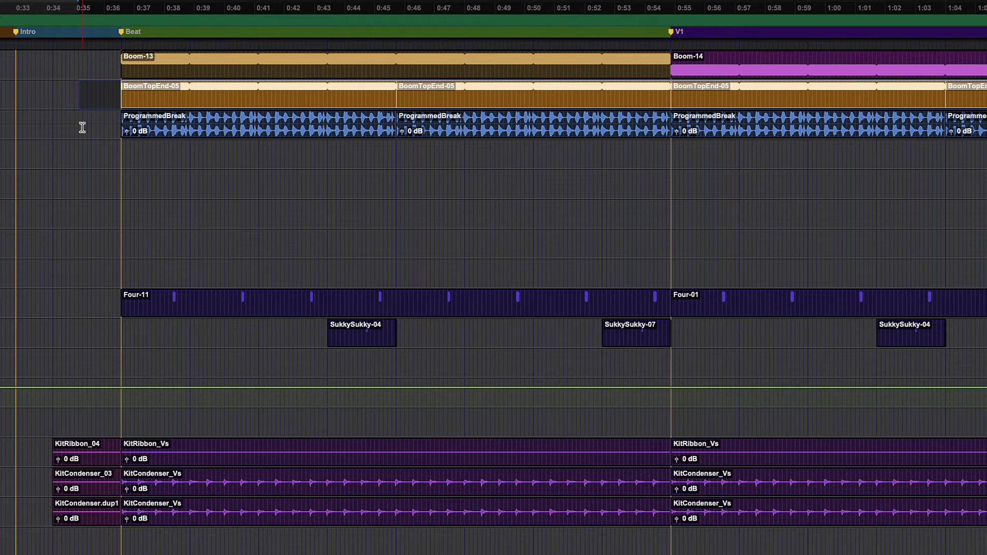
{"action": "left_click_drag", "start_coordinate": [105, 128], "coordinate": [810, 131]}
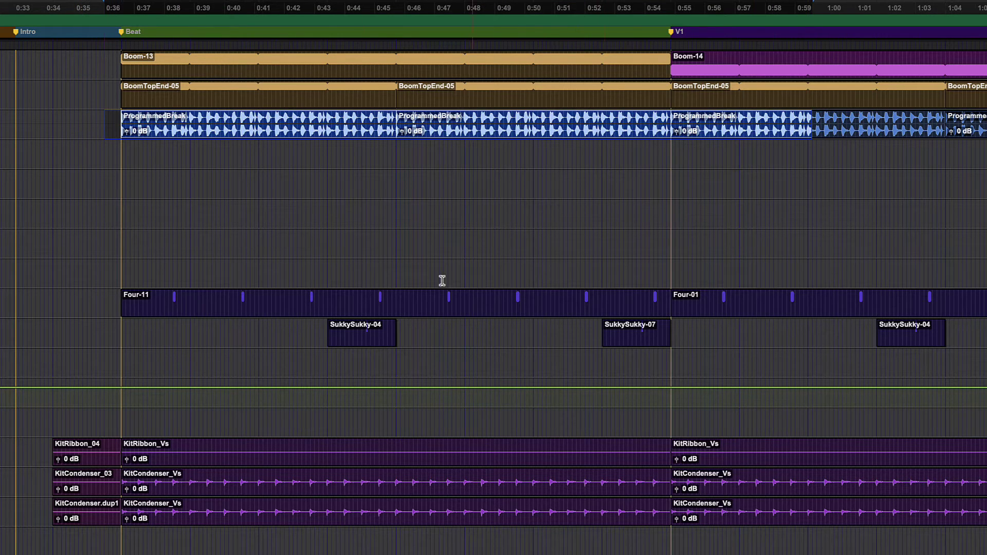
{"action": "left_click_drag", "start_coordinate": [79, 304], "coordinate": [713, 317]}
- Drag ranges from BoomTopEnd down to Four-11 and KitCondenser.dup1, clearing between attempts
{"action": "left_click", "coordinate": [105, 95]}
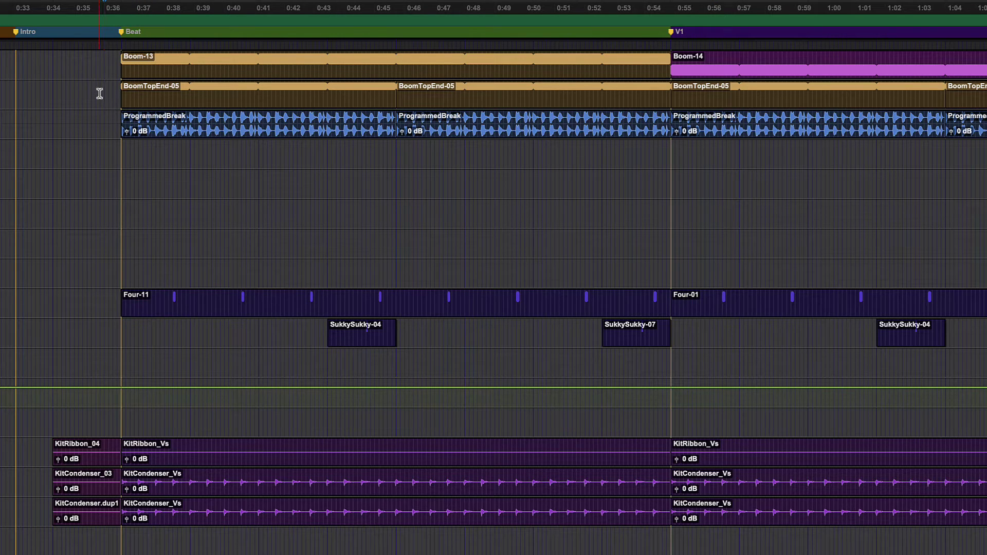
{"action": "left_click_drag", "start_coordinate": [101, 94], "coordinate": [670, 522]}
{"action": "left_click", "coordinate": [714, 483]}
{"action": "left_click_drag", "start_coordinate": [110, 84], "coordinate": [884, 495]}
- Place edit points on ProgrammedBreak, trying a selection to 30|1|480 and an edit point at 32|1|480
{"action": "left_click", "coordinate": [297, 206]}
{"action": "left_click", "coordinate": [142, 124]}
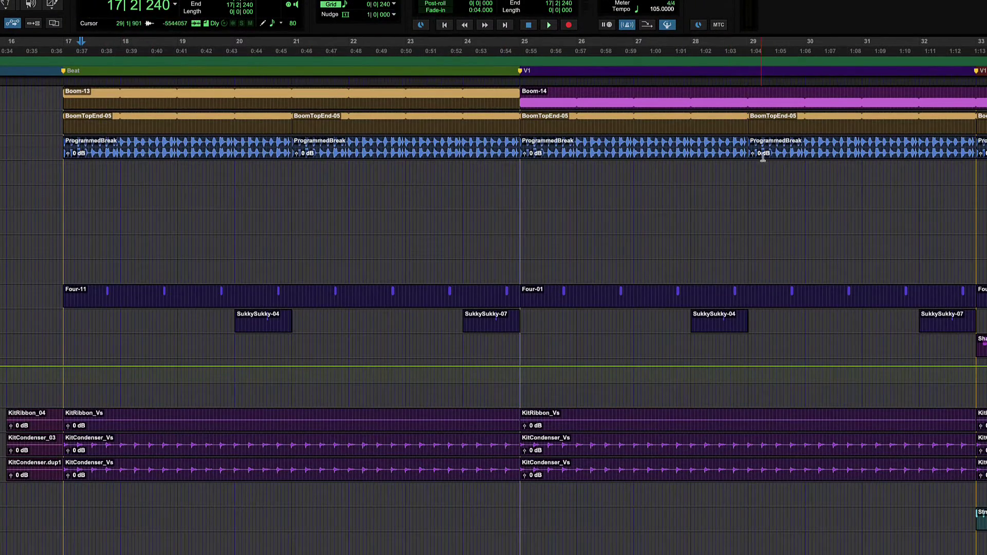
{"action": "left_click", "coordinate": [814, 145], "text": "shift"}
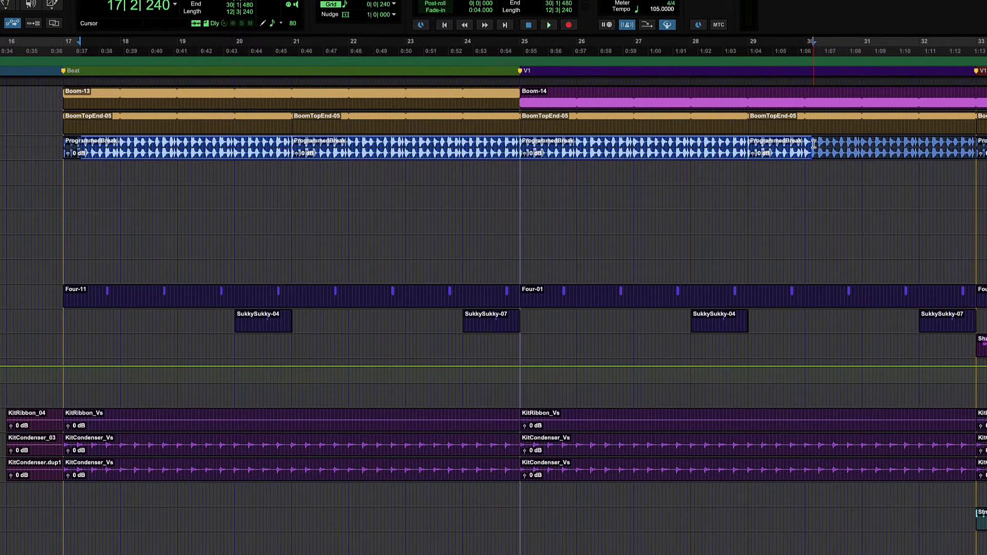
{"action": "left_click", "coordinate": [814, 146]}
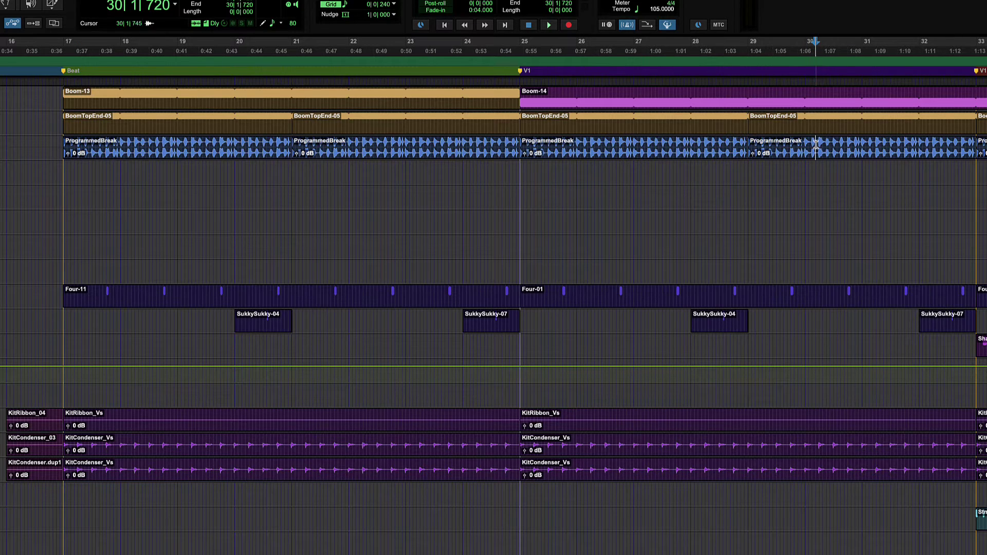
{"action": "left_click", "coordinate": [924, 150]}
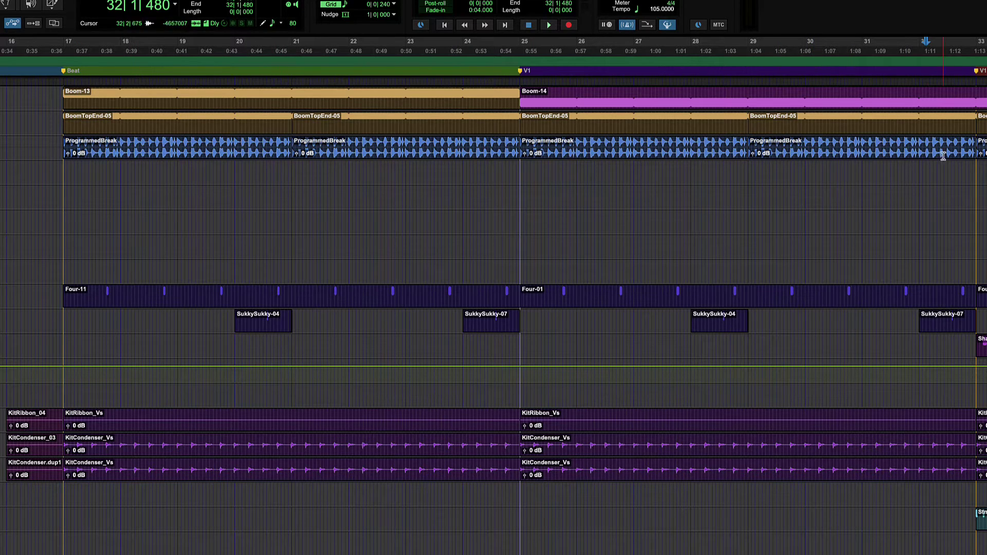
- Drag-select ProgrammedBreak from 19|4|240 to 23|2|240, a 3|2|000 length
{"action": "left_click", "coordinate": [169, 149], "text": "shift"}
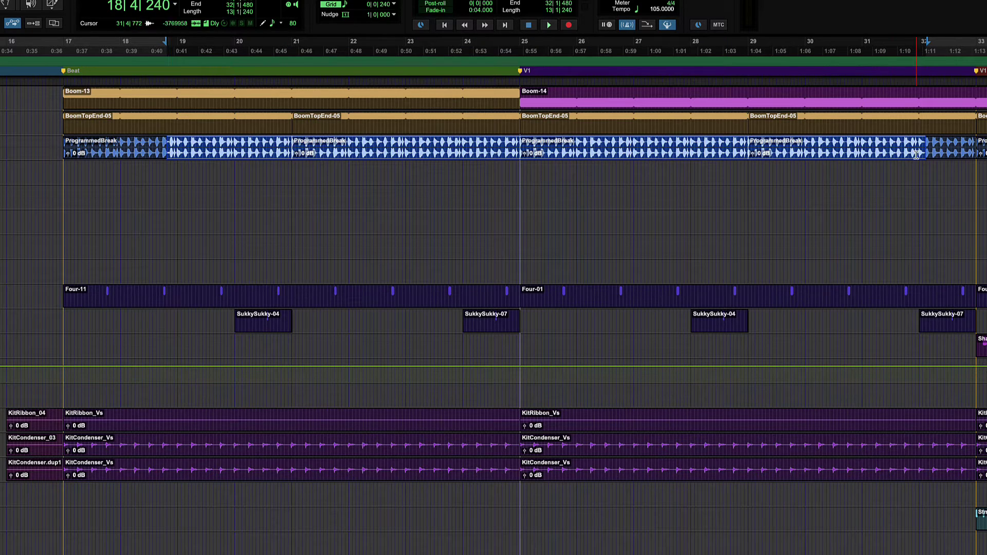
{"action": "left_click", "coordinate": [167, 146]}
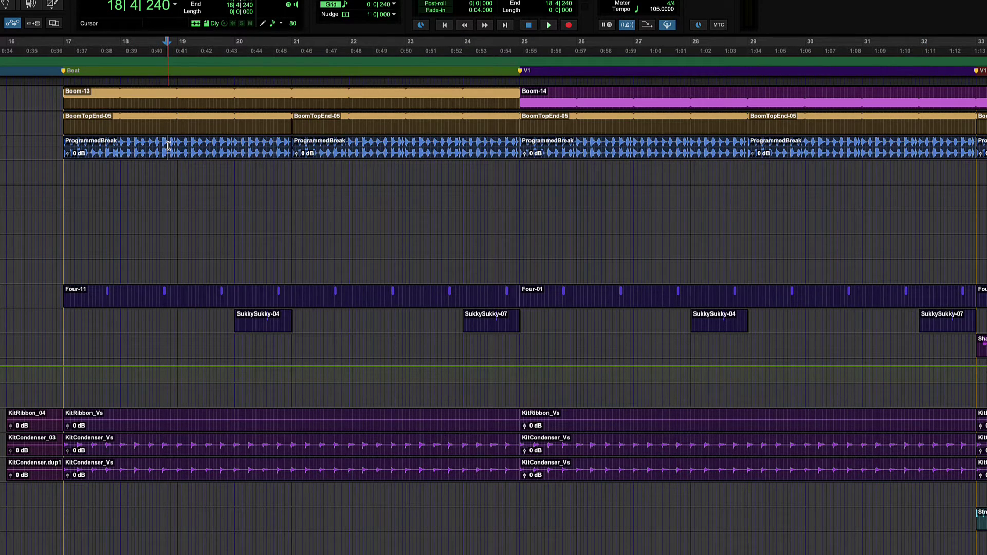
{"action": "left_click_drag", "start_coordinate": [142, 146], "coordinate": [144, 146]}
{"action": "left_click_drag", "start_coordinate": [224, 146], "coordinate": [426, 150]}
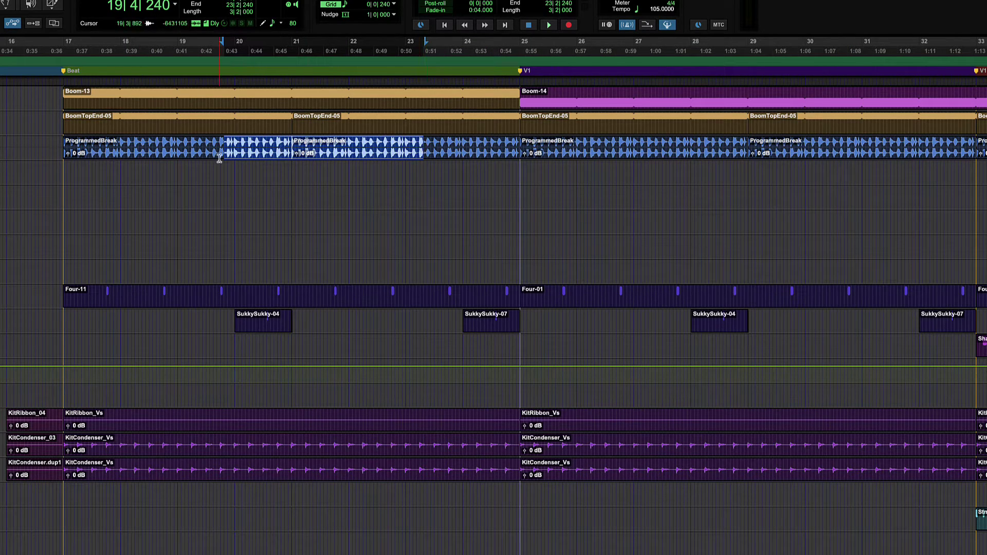
- Try whole-clip and whole-track selections on ProgrammedBreak, then leave an edit point at 19|3|480
{"action": "left_click", "coordinate": [149, 153]}
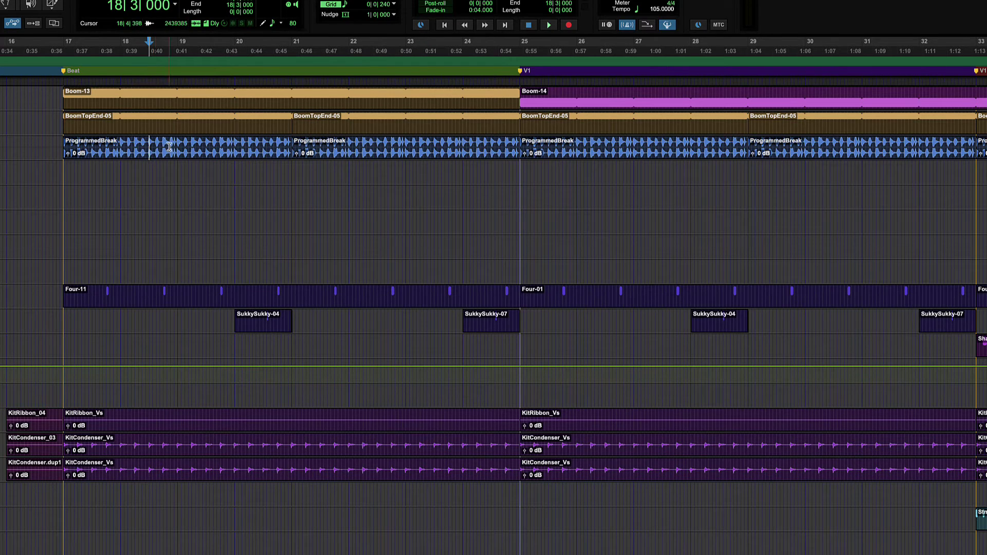
{"action": "double_click", "coordinate": [170, 146]}
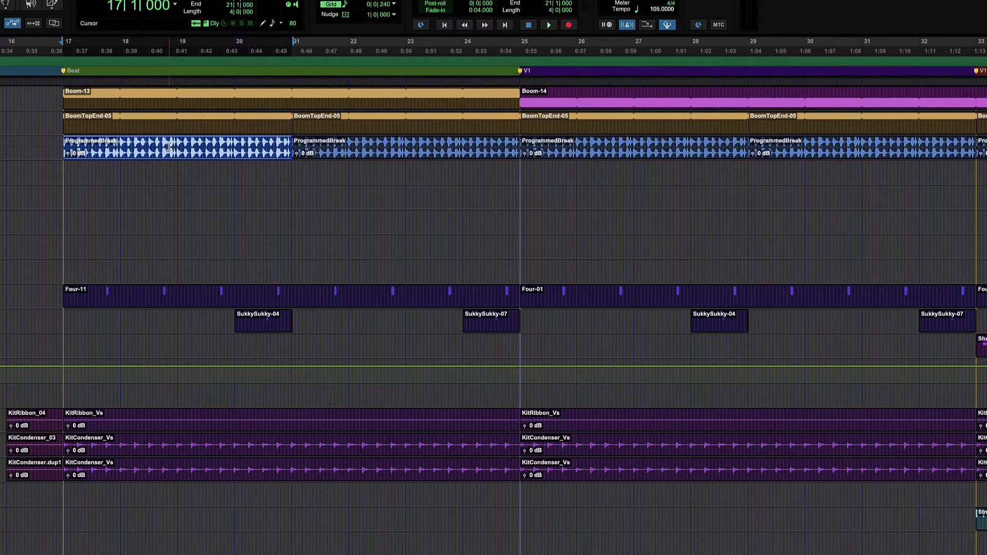
{"action": "triple_click", "coordinate": [205, 148]}
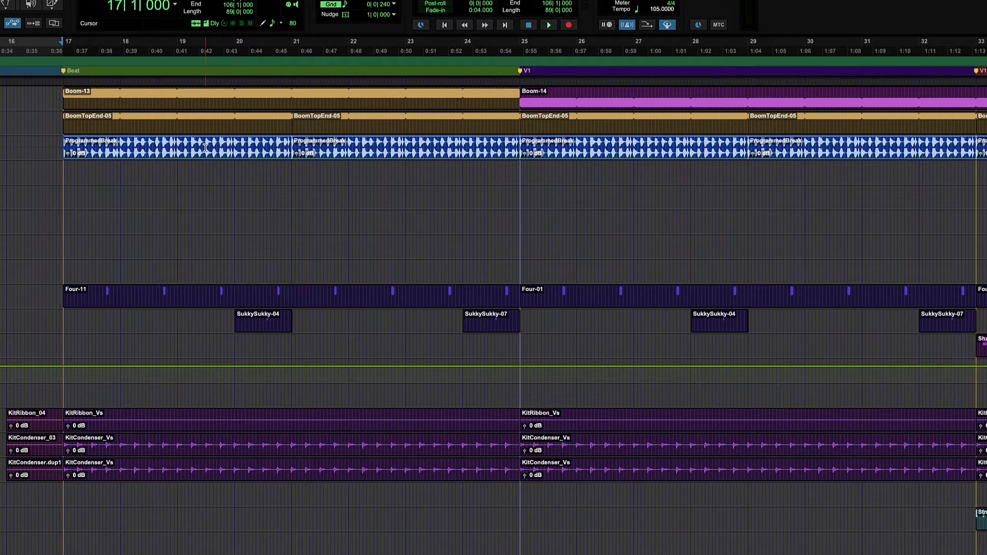
{"action": "left_click", "coordinate": [245, 149]}
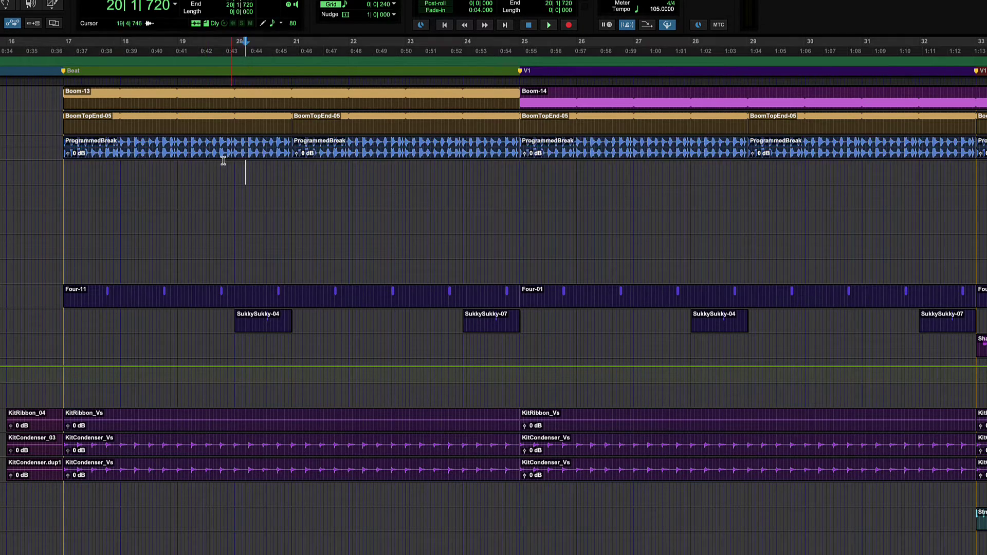
{"action": "double_click", "coordinate": [205, 127]}
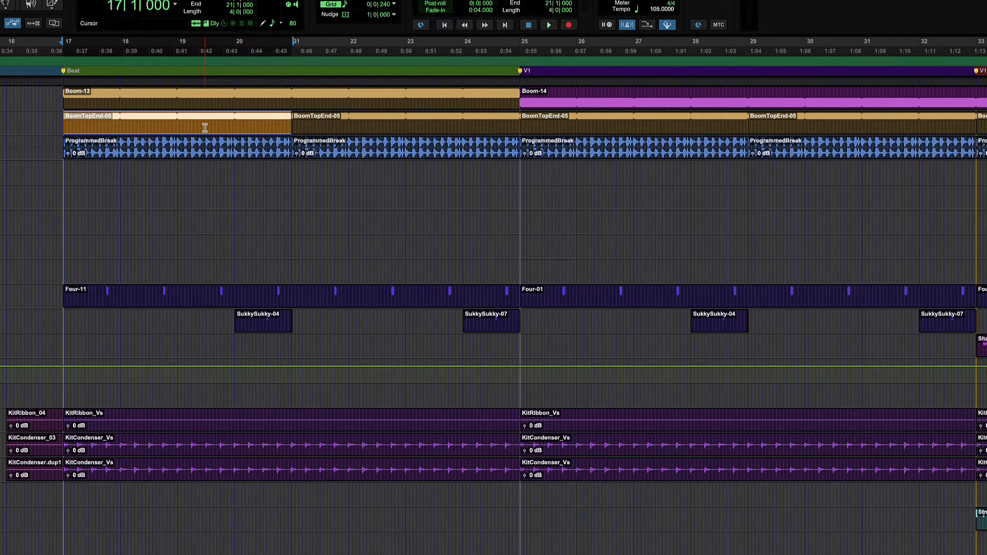
{"action": "left_click", "coordinate": [213, 149]}
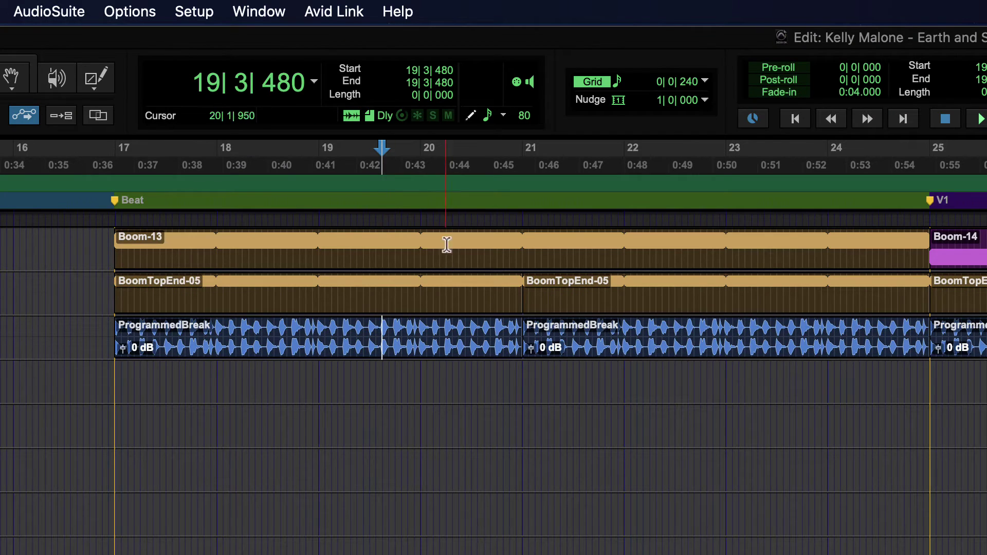
- Drag across ProgrammedBreak to select 18|1|480 to 23|2|240, a 5|0|720 length
{"action": "left_click_drag", "start_coordinate": [114, 292], "coordinate": [955, 288]}
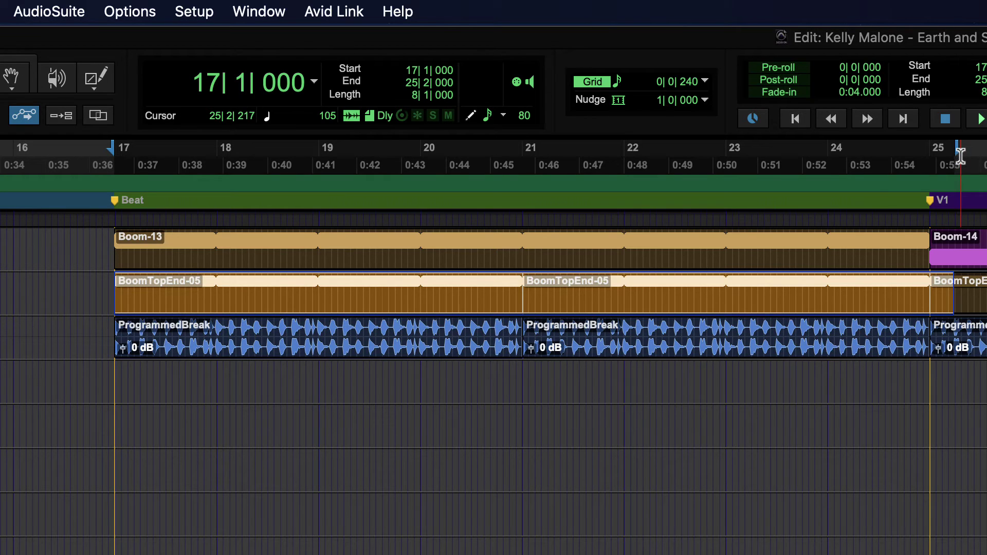
{"action": "left_click_drag", "start_coordinate": [178, 524], "coordinate": [852, 518]}
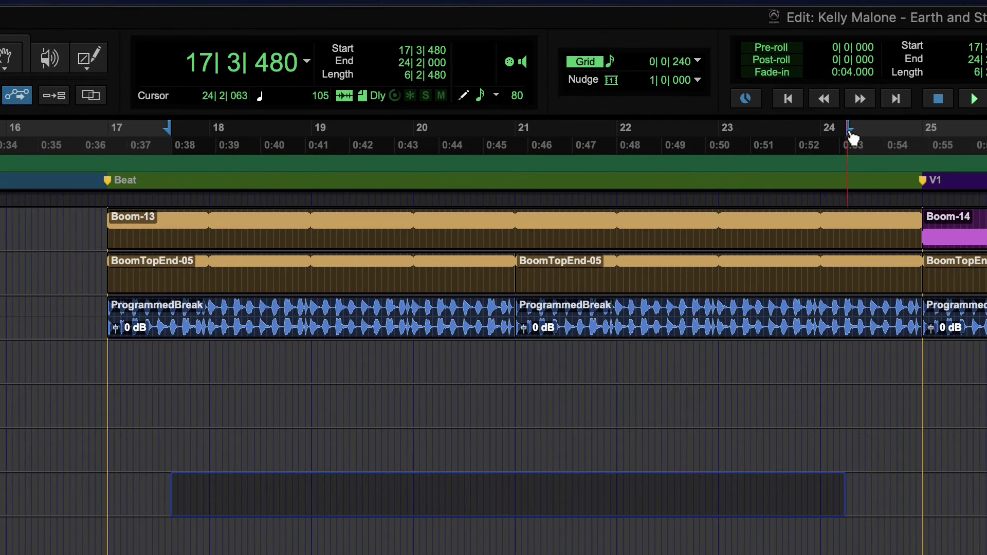
{"action": "left_click_drag", "start_coordinate": [229, 329], "coordinate": [756, 396]}
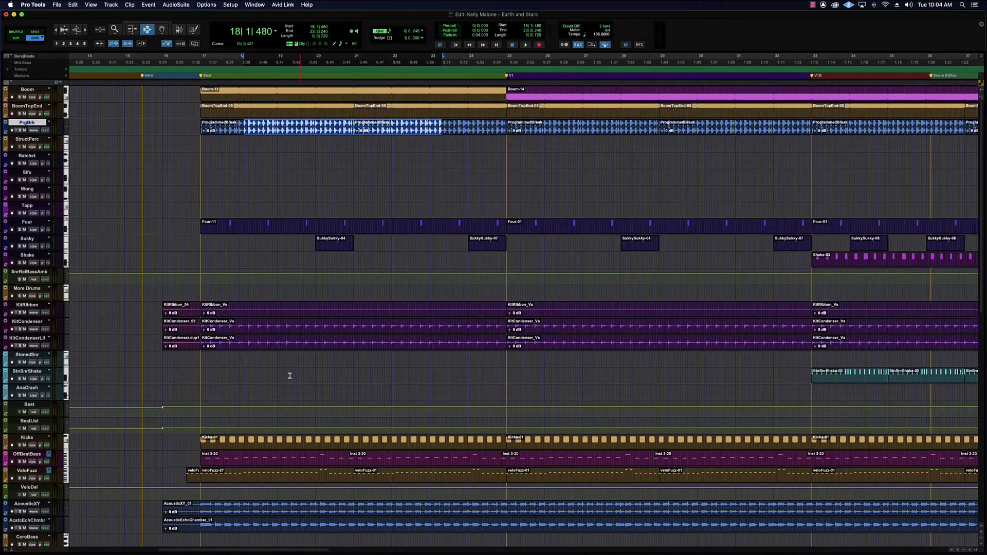
- Set an edit point at 21|1|720 on the kit tracks and audition short selections from there
{"action": "left_click", "coordinate": [361, 325]}
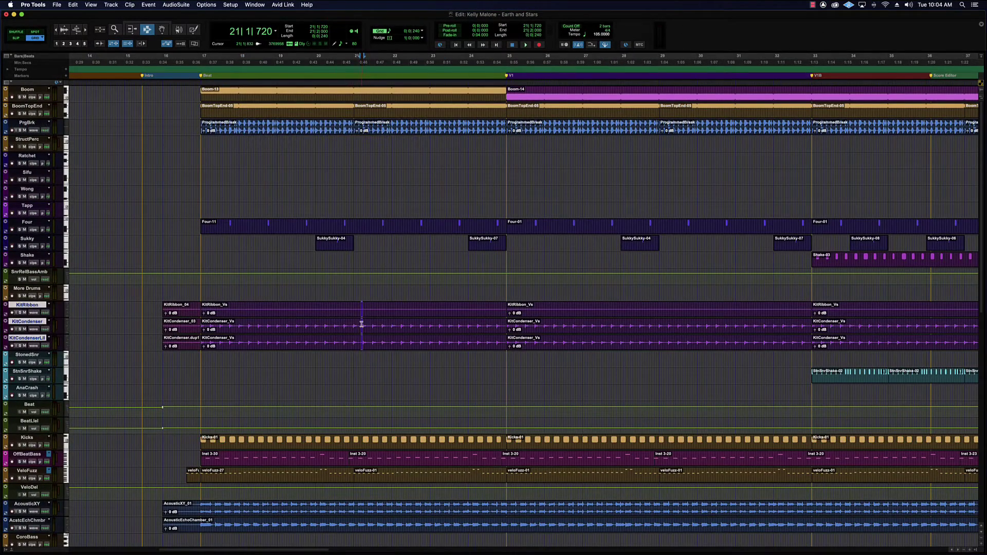
{"action": "left_click", "coordinate": [362, 326]}
{"action": "key", "text": "space"}
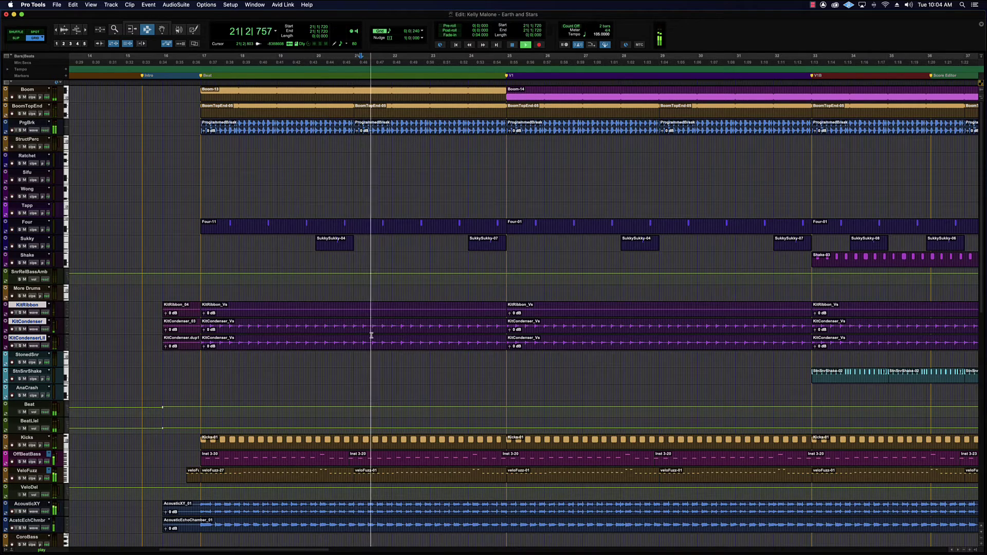
{"action": "key", "text": "space"}
{"action": "left_click_drag", "start_coordinate": [365, 329], "coordinate": [447, 329]}
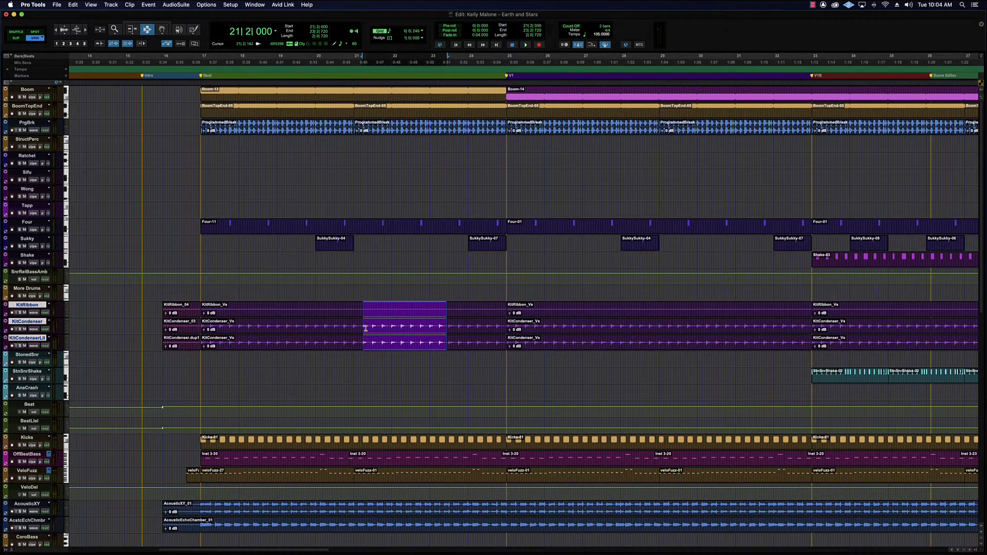
{"action": "left_click_drag", "start_coordinate": [365, 327], "coordinate": [403, 326]}
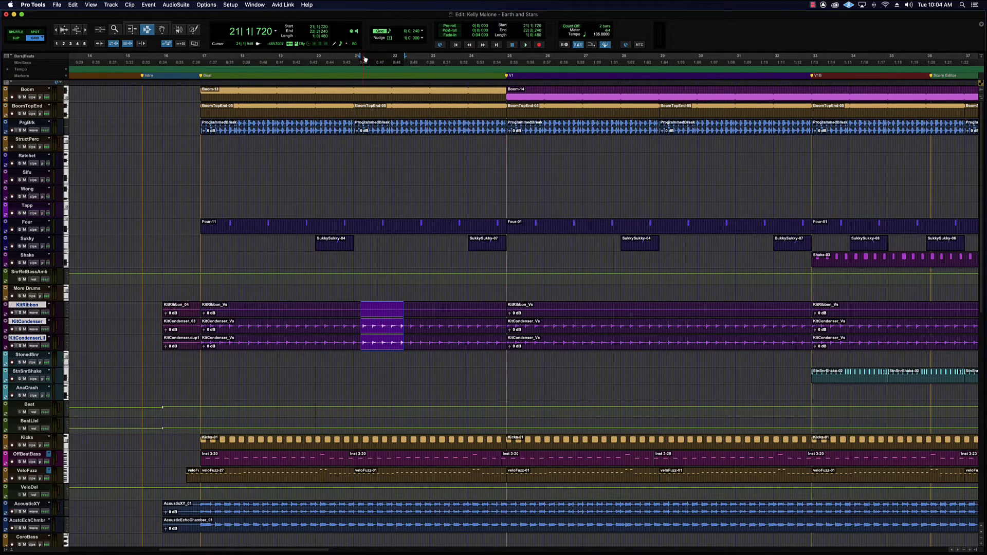
{"action": "key", "text": "space"}
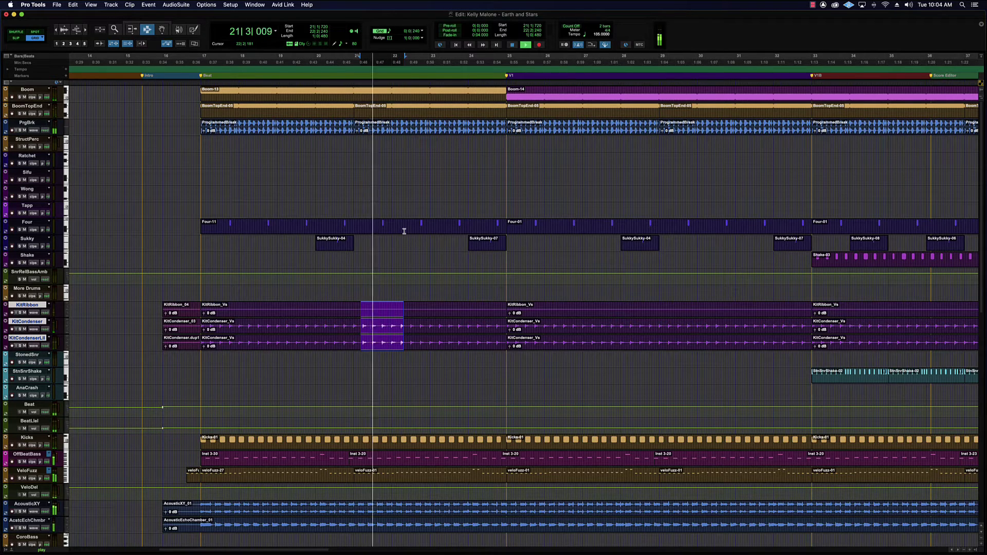
{"action": "key", "text": "space"}
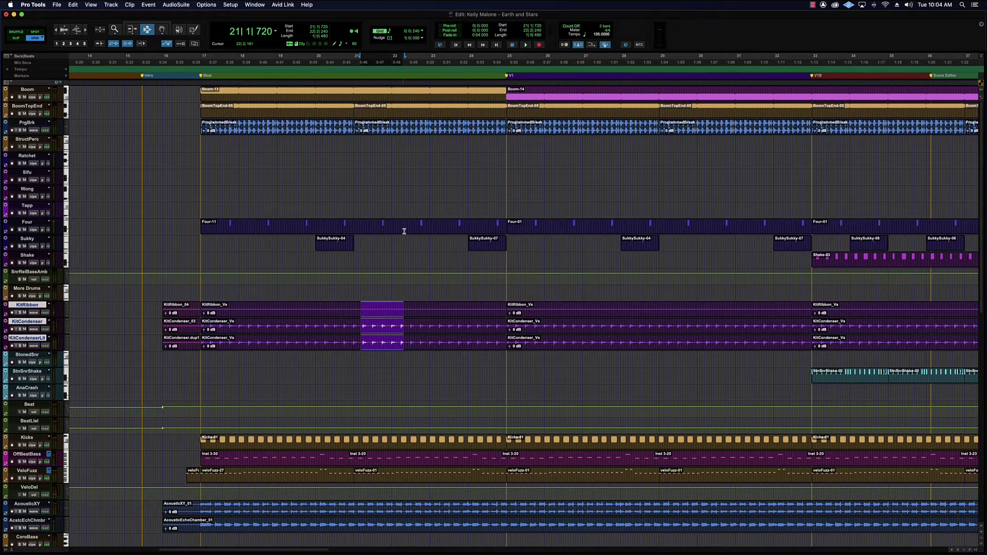
- After a trial all-track range, select 21|3|720 to 24|3|720 on KitRibbon, KitCondenser and KitCondenserLil
{"action": "left_click", "coordinate": [478, 68]}
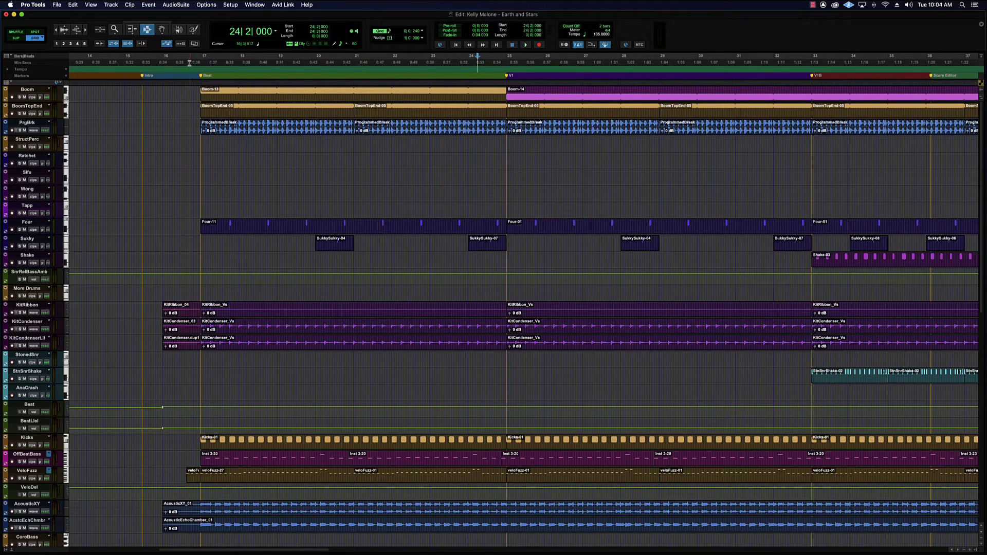
{"action": "left_click_drag", "start_coordinate": [189, 62], "coordinate": [481, 71]}
{"action": "left_click", "coordinate": [307, 190]}
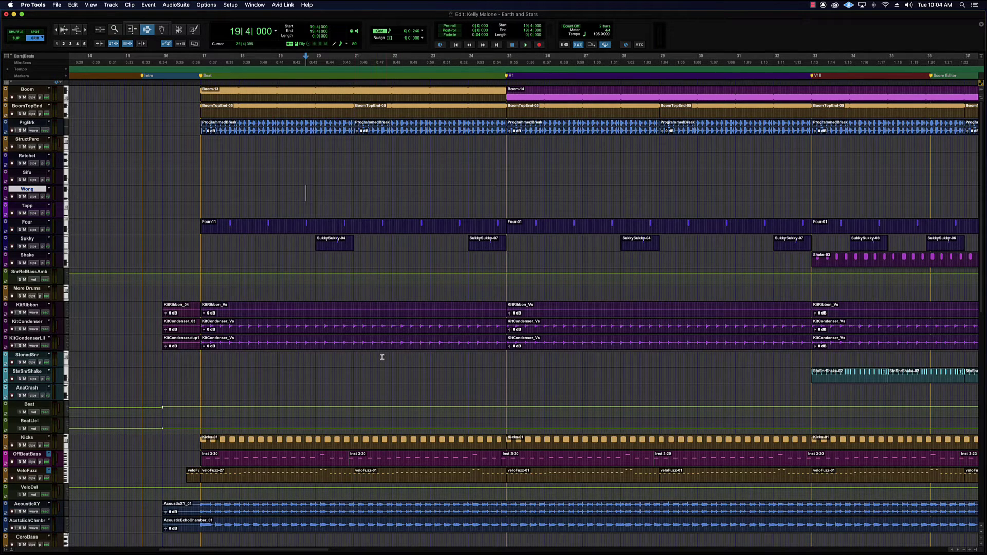
{"action": "left_click_drag", "start_coordinate": [380, 345], "coordinate": [495, 346]}
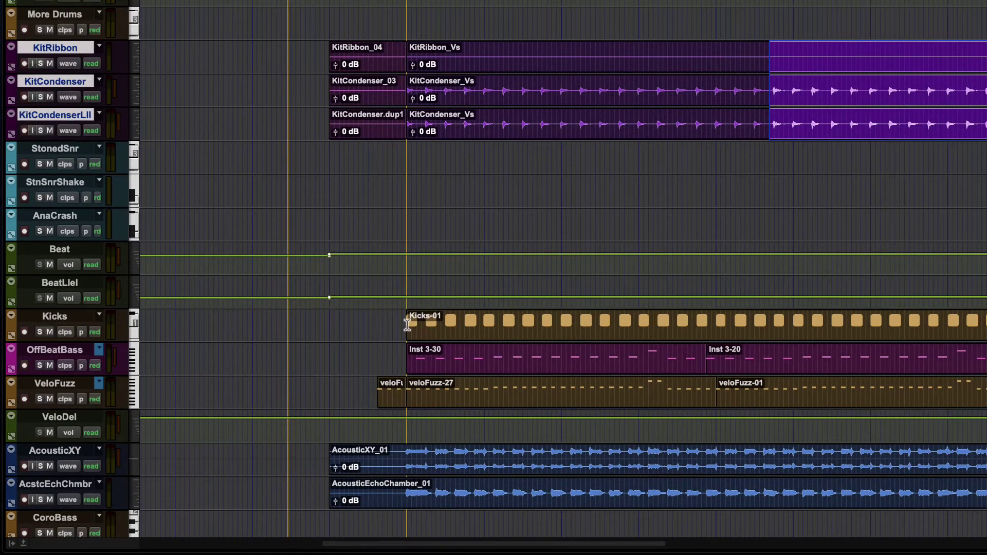
- Select part of the Kicks-01 clip, then a range on AcousticXY starting at 19|2|240
{"action": "left_click_drag", "start_coordinate": [251, 421], "coordinate": [355, 418]}
{"action": "left_click_drag", "start_coordinate": [584, 329], "coordinate": [564, 326]}
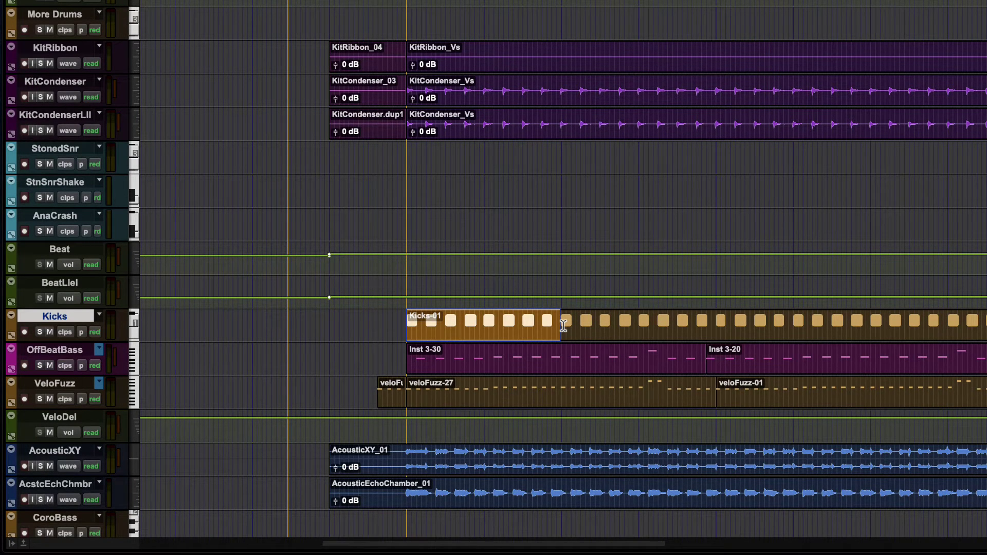
{"action": "left_click_drag", "start_coordinate": [404, 466], "coordinate": [584, 466]}
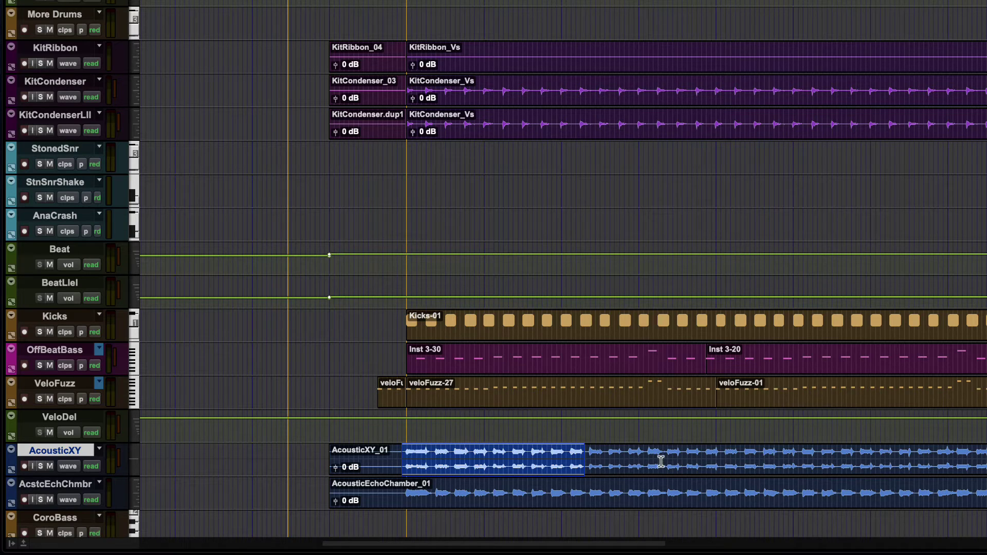
{"action": "left_click_drag", "start_coordinate": [587, 456], "coordinate": [700, 455]}
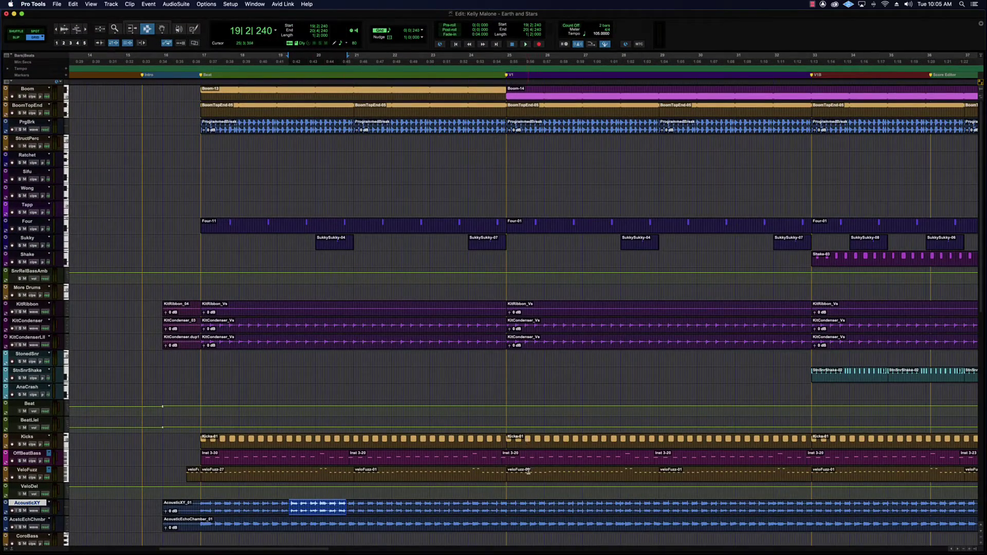
- Select bars 17–20 across KitRibbon, KitCondenser and KitCondenserLil, then play the session
{"action": "left_click_drag", "start_coordinate": [530, 477], "coordinate": [587, 478]}
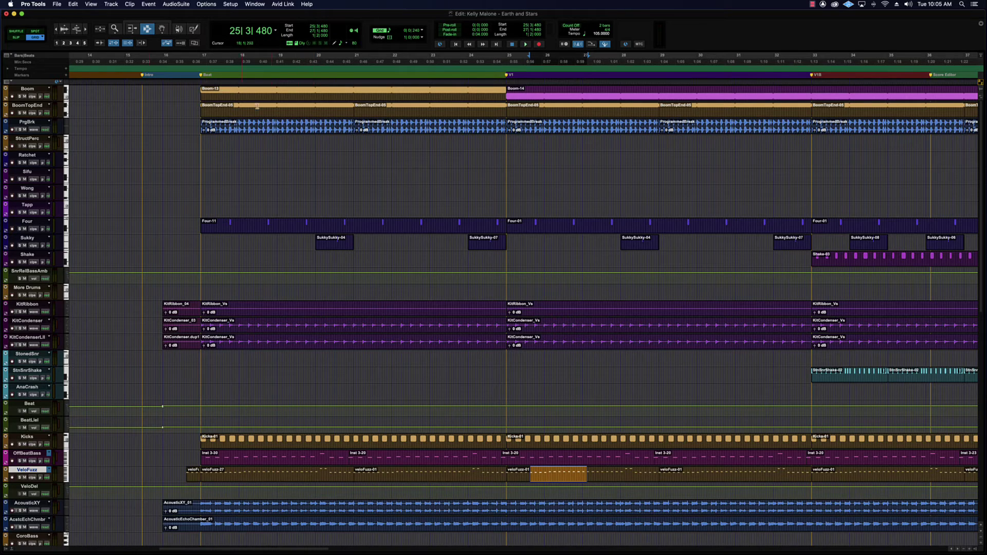
{"action": "left_click", "coordinate": [115, 45]}
{"action": "left_click_drag", "start_coordinate": [201, 227], "coordinate": [355, 228]}
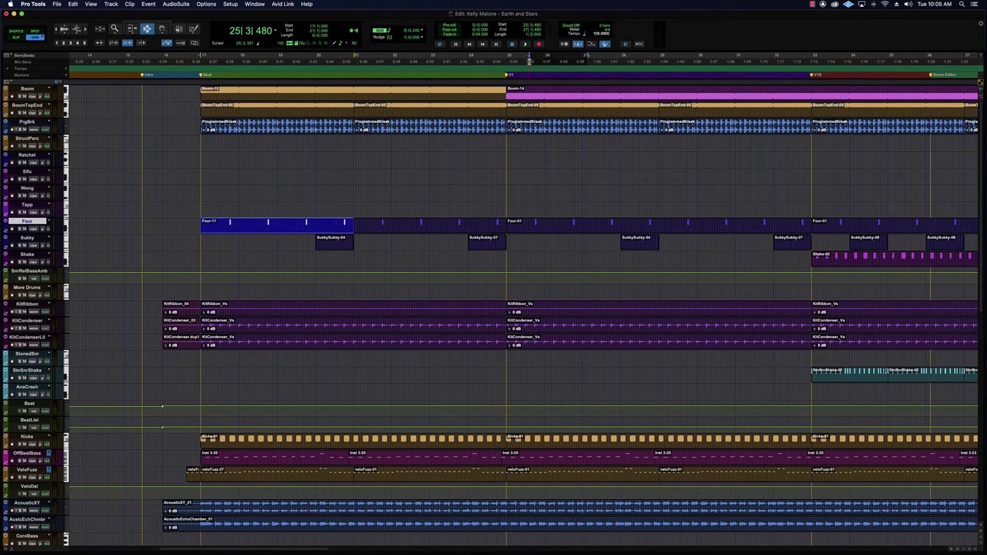
{"action": "left_click_drag", "start_coordinate": [614, 60], "coordinate": [733, 60]}
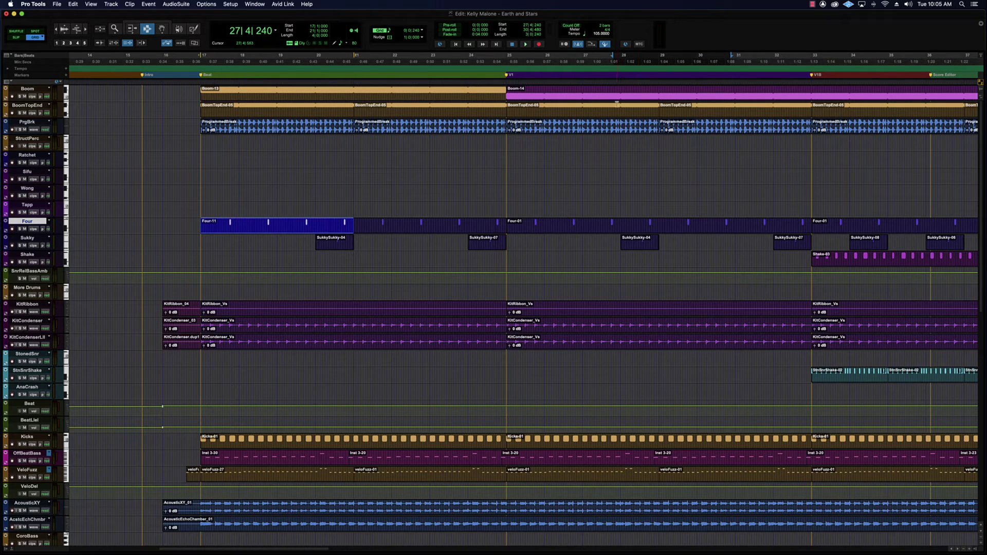
{"action": "left_click_drag", "start_coordinate": [210, 325], "coordinate": [341, 325]}
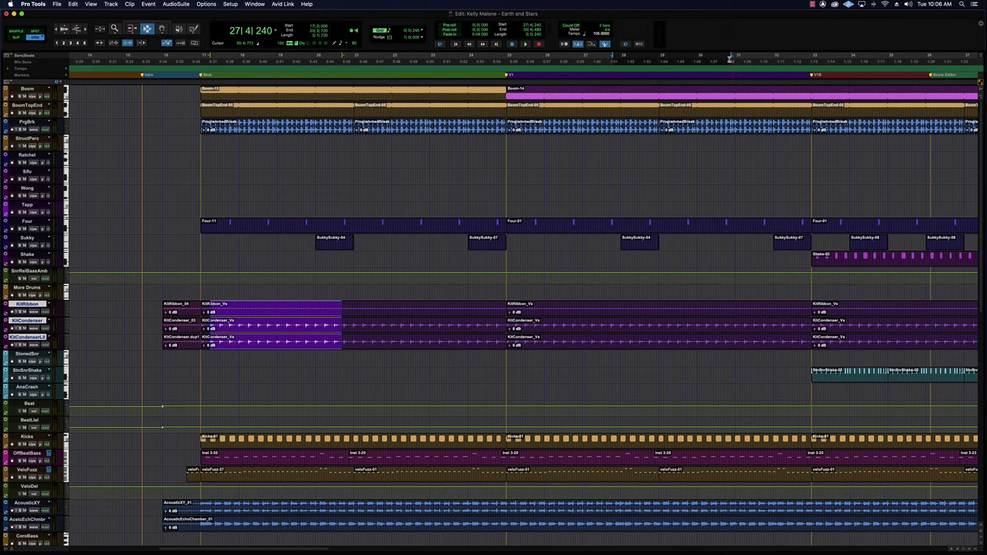
{"action": "key", "text": "space"}
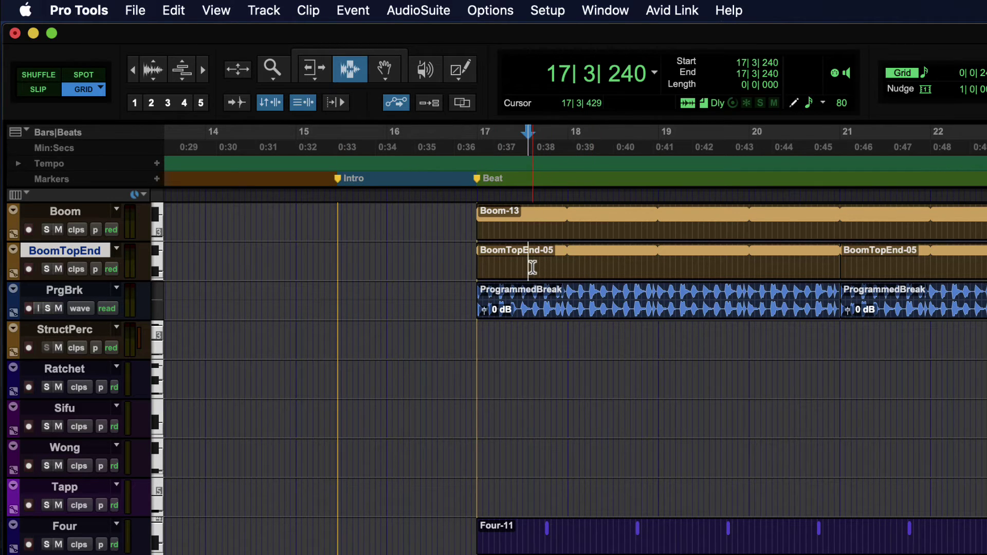
- Cover both BoomTopEnd and the Four track with a bars 17–24 time selection
{"action": "left_click_drag", "start_coordinate": [533, 267], "coordinate": [986, 263]}
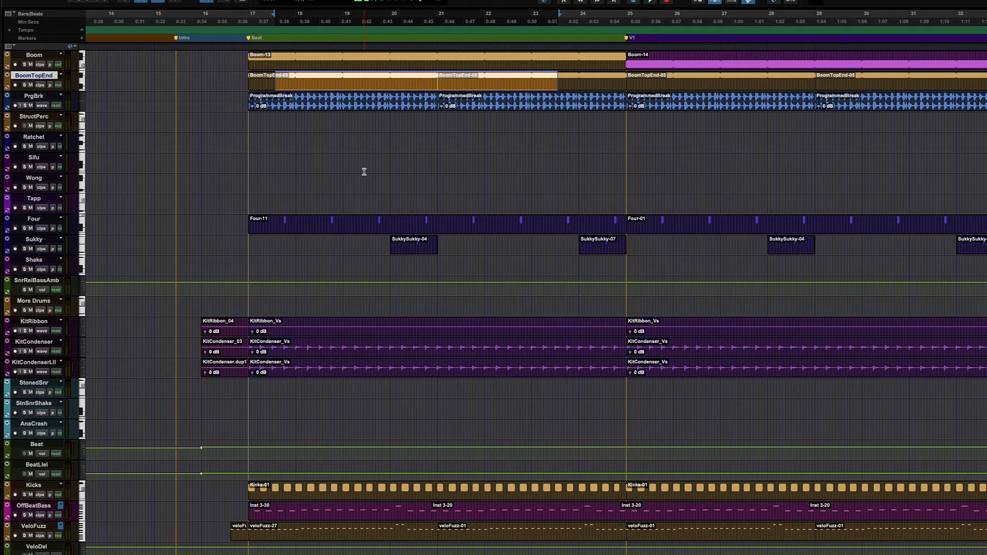
{"action": "left_click", "coordinate": [289, 227], "text": "shift"}
{"action": "left_click", "coordinate": [289, 227], "text": "shift"}
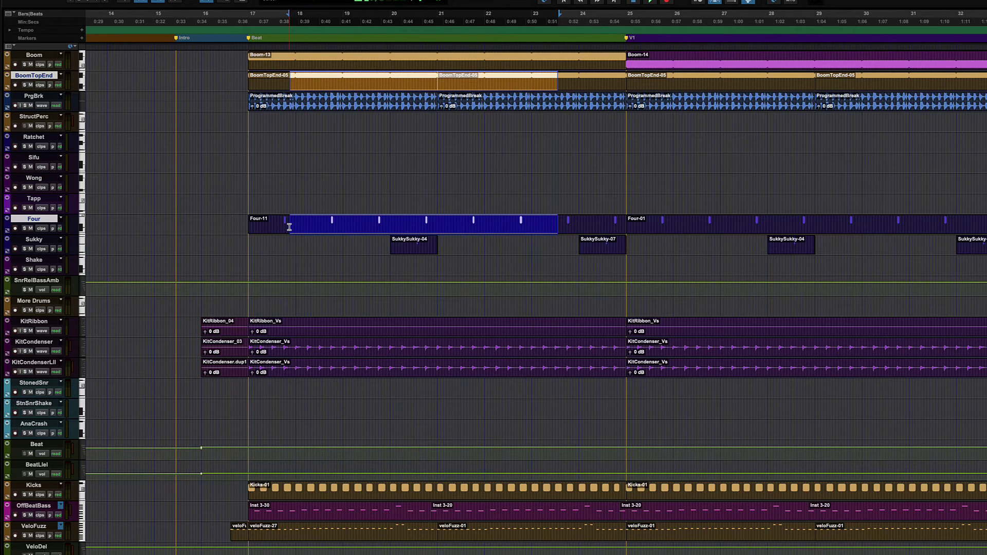
{"action": "left_click_drag", "start_coordinate": [281, 86], "coordinate": [592, 86]}
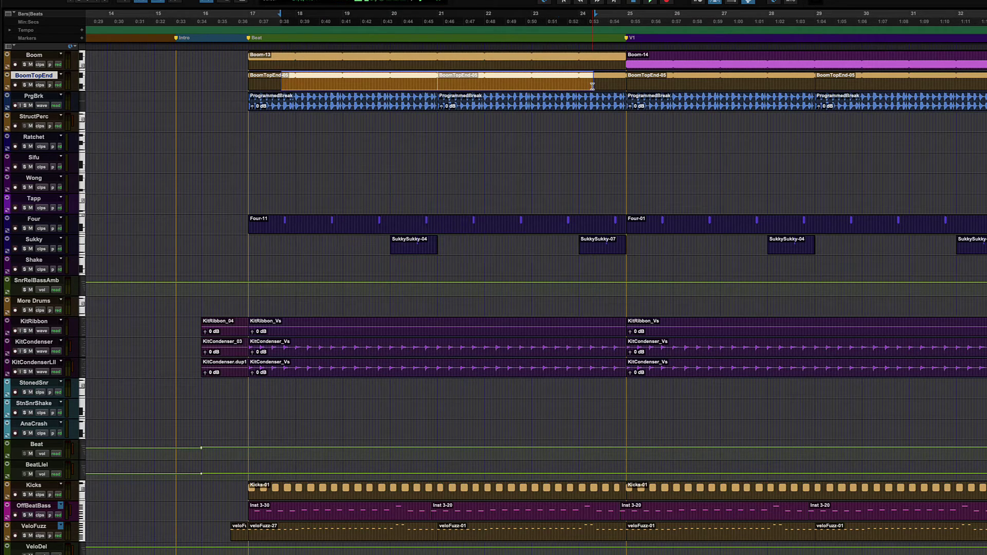
{"action": "left_click", "coordinate": [34, 221]}
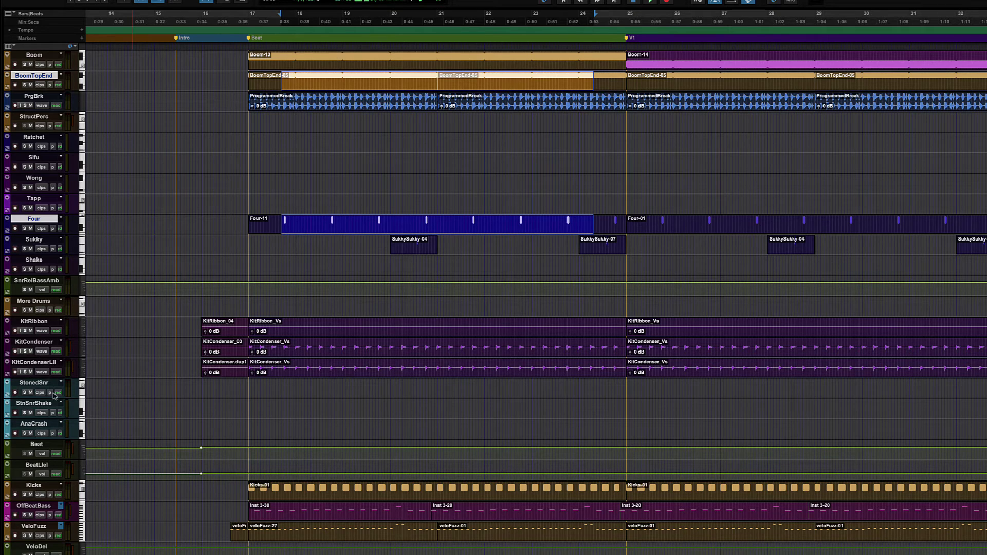
- Select bars 17–25 on BoomTopEnd and extend the selection down through BeatLlel
{"action": "left_click", "coordinate": [33, 485], "text": "super"}
{"action": "left_click", "coordinate": [34, 505], "text": "super"}
{"action": "left_click", "coordinate": [329, 139]}
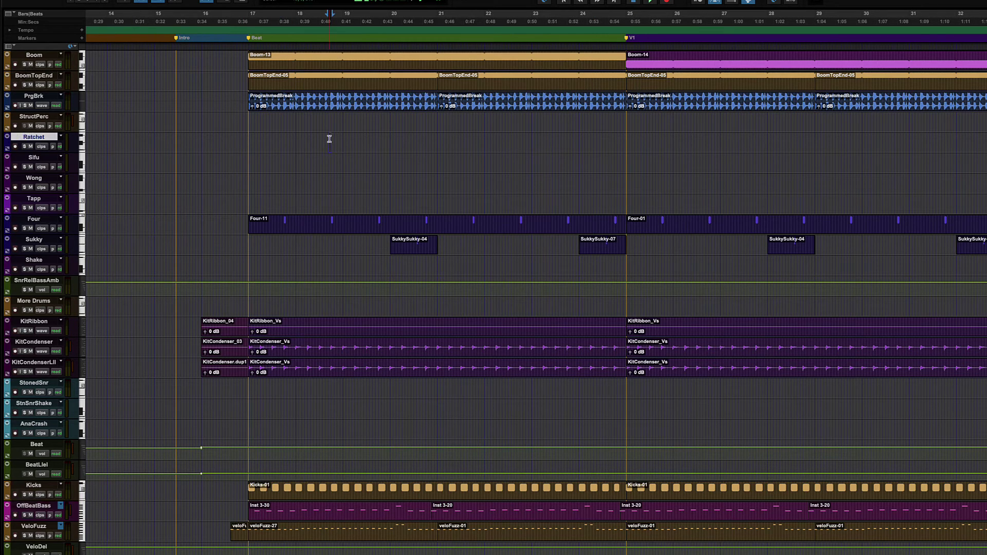
{"action": "left_click", "coordinate": [46, 77]}
{"action": "left_click_drag", "start_coordinate": [287, 83], "coordinate": [638, 86]}
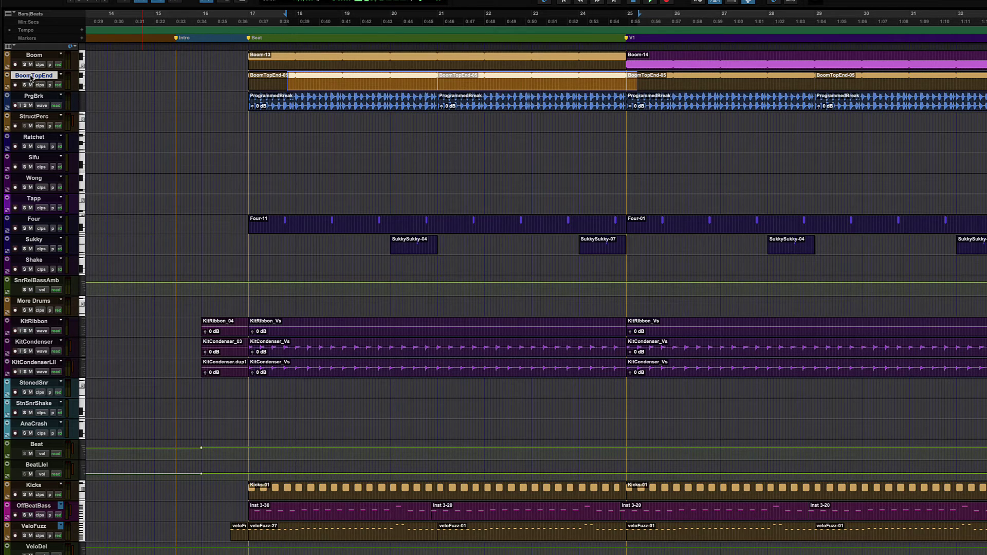
{"action": "left_click", "coordinate": [35, 466], "text": "shift"}
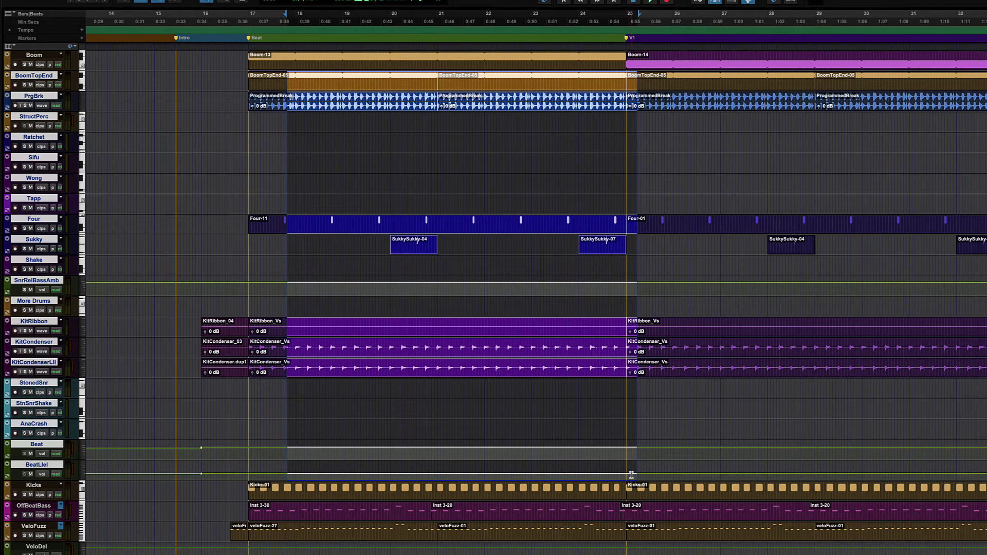
- Reselect a BoomTopEnd range and extend it through Four, giving 17|3|720 to 22|1|720
{"action": "left_click", "coordinate": [403, 106]}
{"action": "left_click_drag", "start_coordinate": [319, 83], "coordinate": [662, 85]}
{"action": "left_click", "coordinate": [53, 221], "text": "ctrl"}
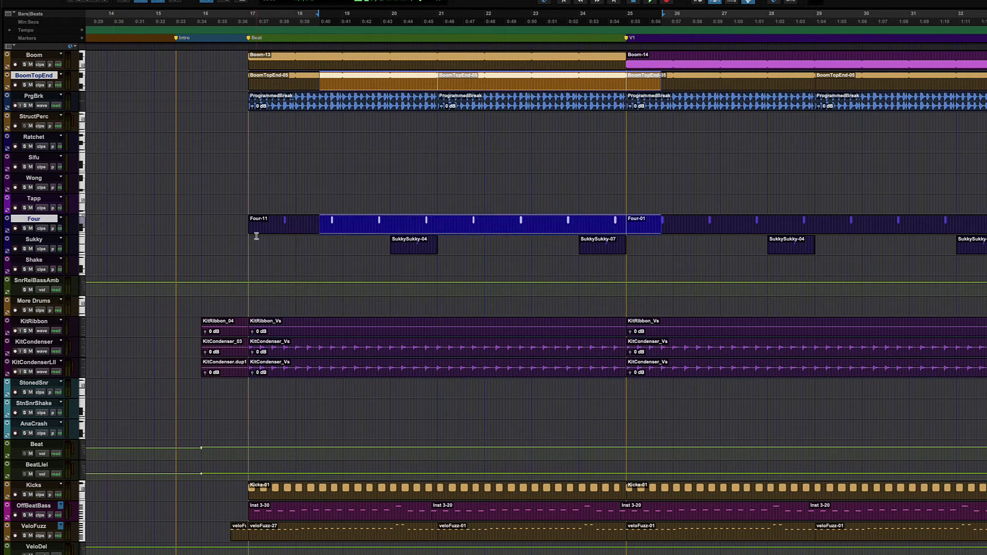
{"action": "left_click", "coordinate": [309, 97]}
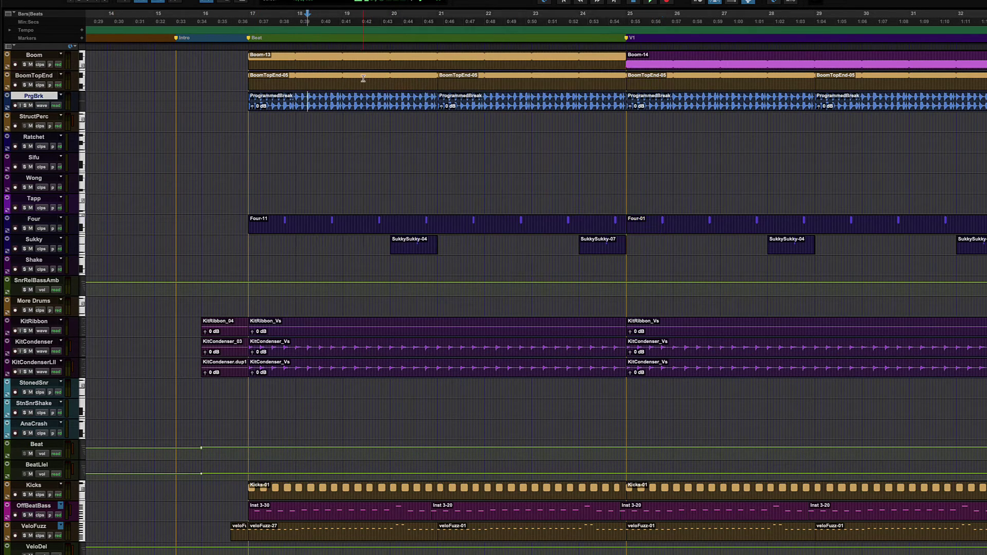
{"action": "left_click_drag", "start_coordinate": [372, 79], "coordinate": [753, 108]}
{"action": "left_click_drag", "start_coordinate": [341, 80], "coordinate": [589, 82]}
{"action": "left_click", "coordinate": [36, 221], "text": "shift"}
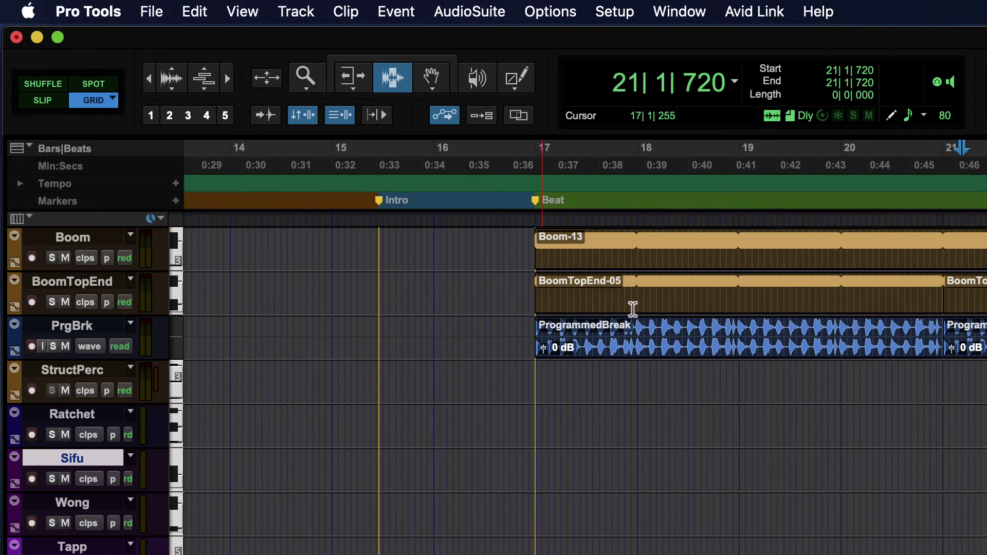
- Place the edit point at 16|3|240 on BoomTopEnd and show View > Other Displays > Universe
{"action": "left_click", "coordinate": [493, 312]}
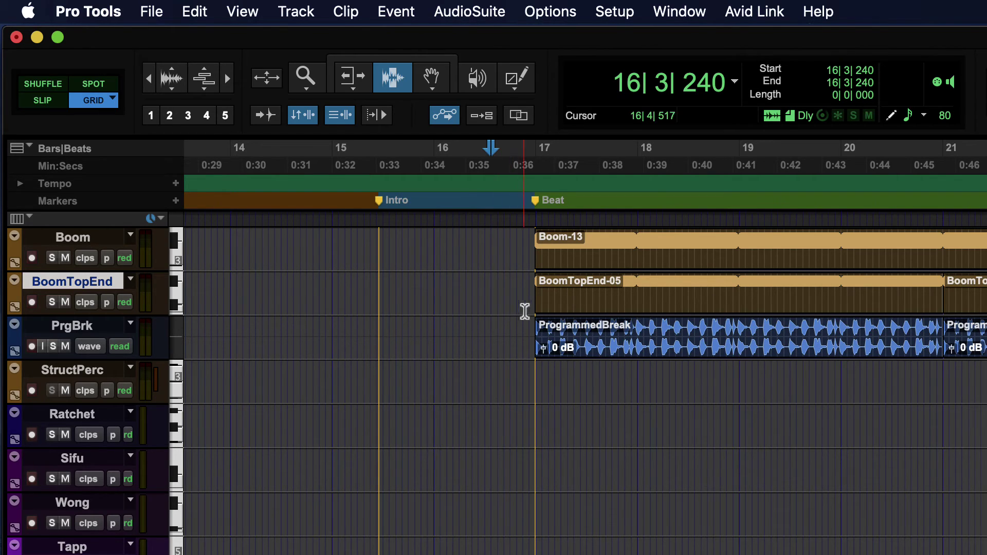
{"action": "left_click", "coordinate": [252, 12]}
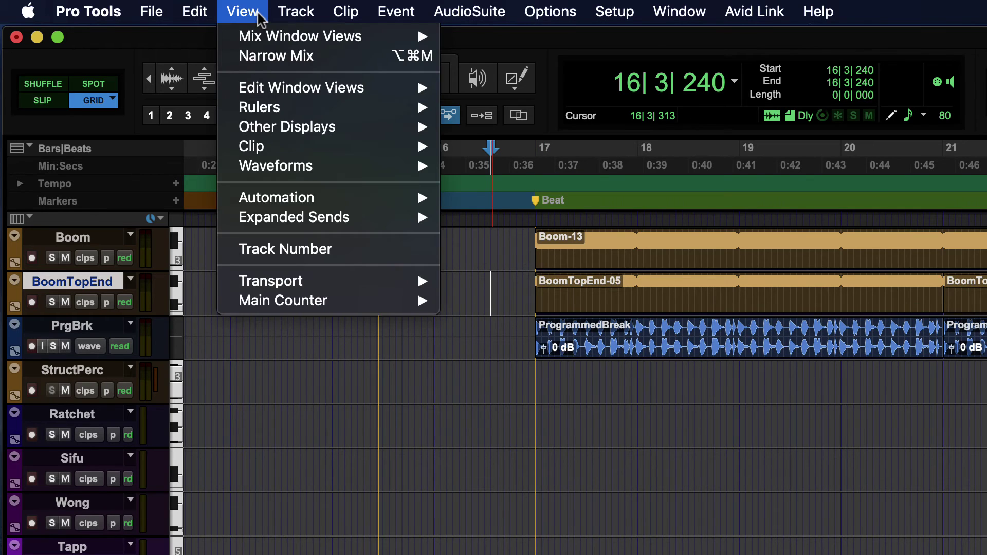
{"action": "mouse_move", "coordinate": [284, 131]}
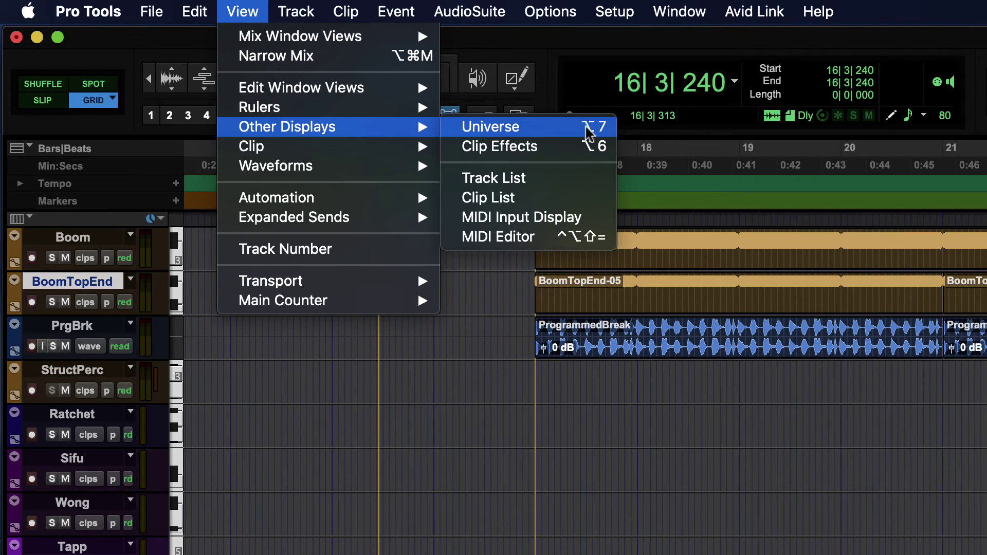
{"action": "left_click", "coordinate": [564, 128]}
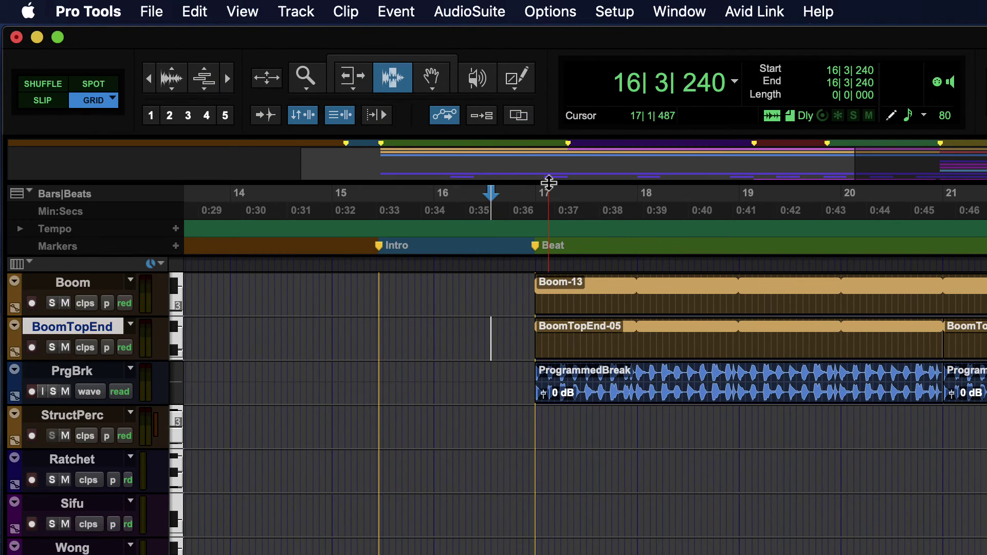
- Resize the Universe overview, first making it taller, then shrinking it to show more tracks
{"action": "left_click_drag", "start_coordinate": [547, 183], "coordinate": [566, 188]}
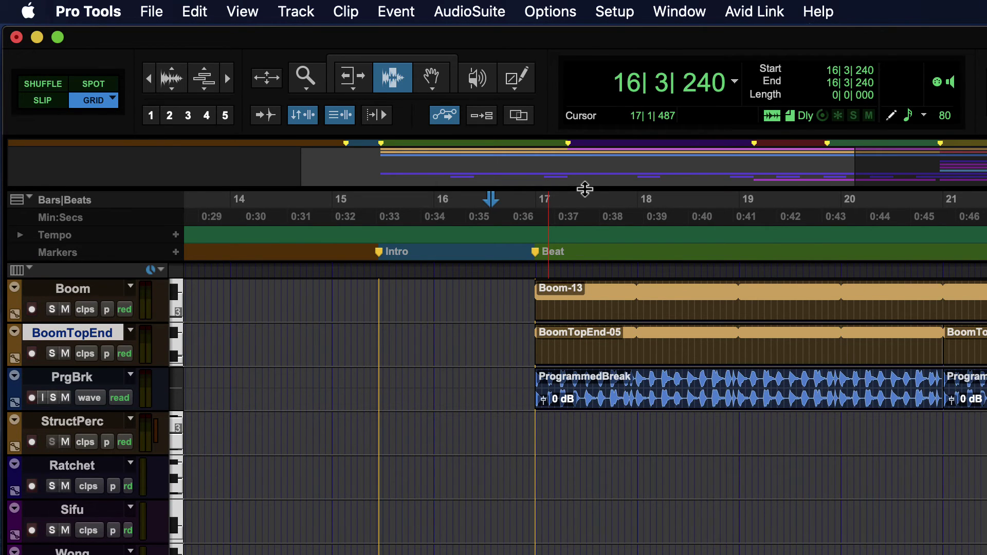
{"action": "left_click_drag", "start_coordinate": [586, 189], "coordinate": [585, 436]}
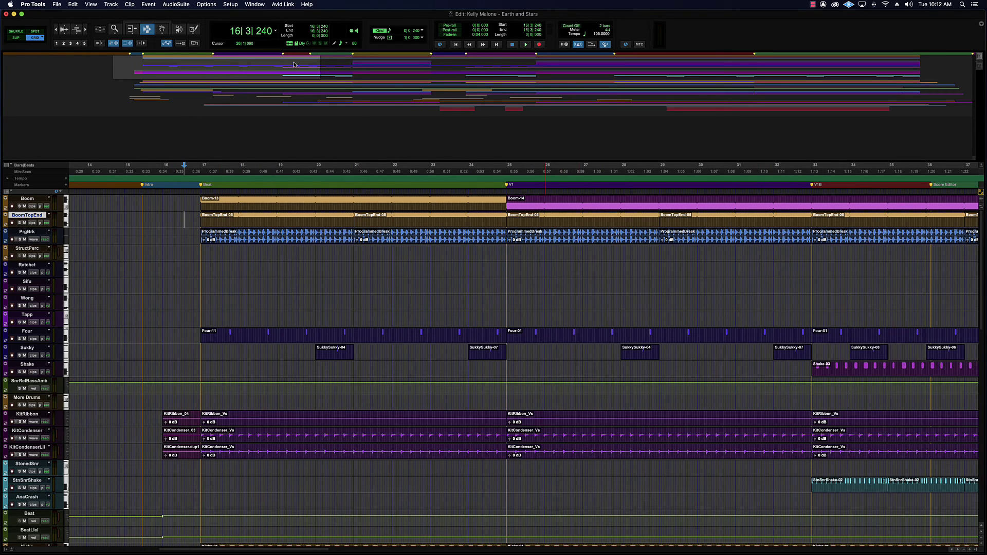
{"action": "left_click_drag", "start_coordinate": [316, 162], "coordinate": [317, 120]}
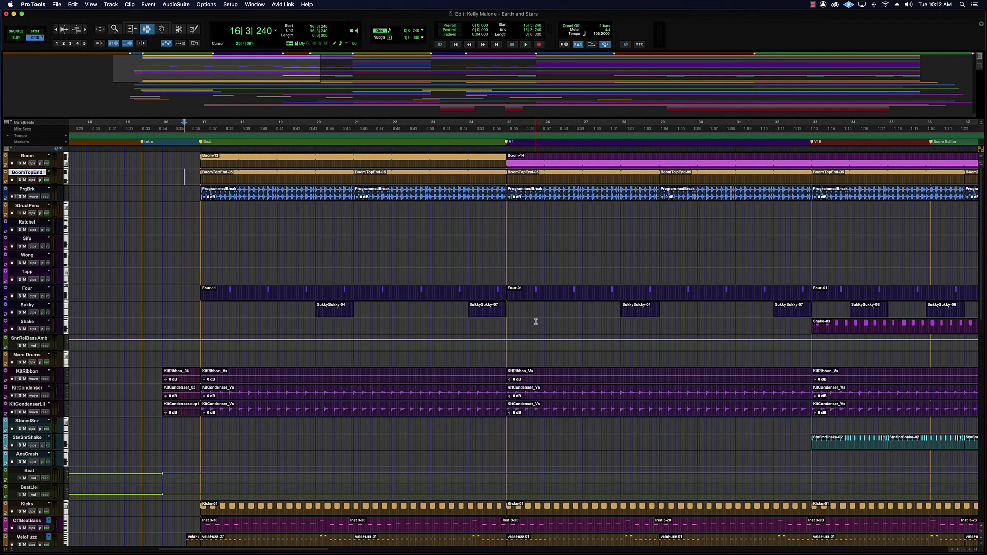
- Move the Universe view box around the song to bring bars 17–30 into the edit window
{"action": "left_click_drag", "start_coordinate": [214, 71], "coordinate": [106, 106]}
{"action": "left_click_drag", "start_coordinate": [425, 117], "coordinate": [474, 86]}
{"action": "left_click_drag", "start_coordinate": [985, 197], "coordinate": [358, 154]}
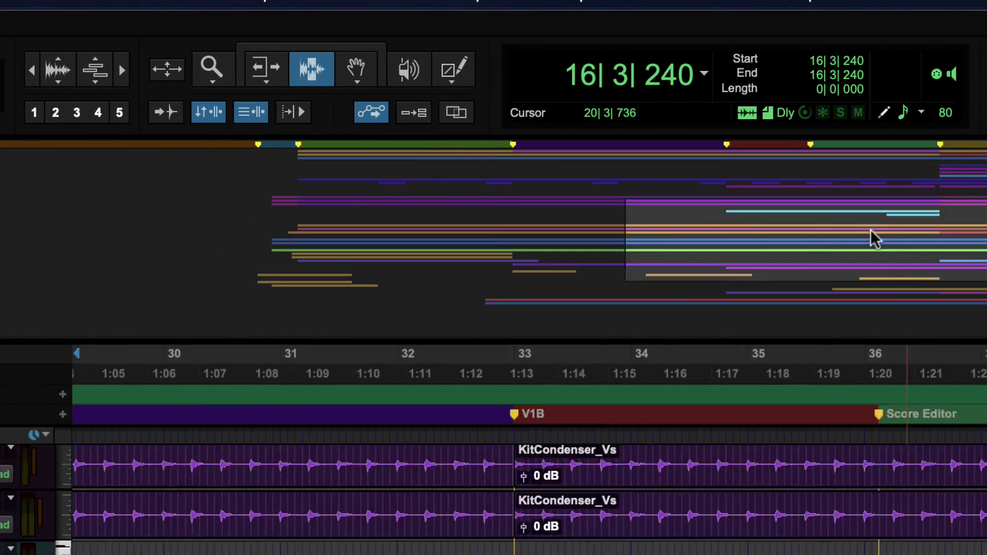
{"action": "left_click_drag", "start_coordinate": [436, 194], "coordinate": [985, 200]}
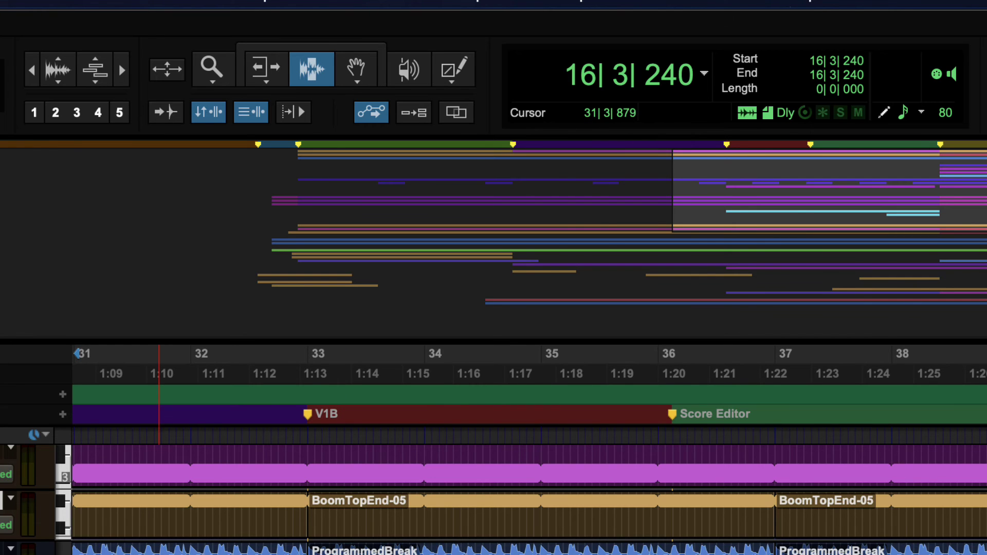
{"action": "scroll", "coordinate": [783, 391], "scroll_direction": "right", "scroll_amount": 1}
{"action": "scroll", "coordinate": [783, 391], "scroll_direction": "right", "scroll_amount": 15}
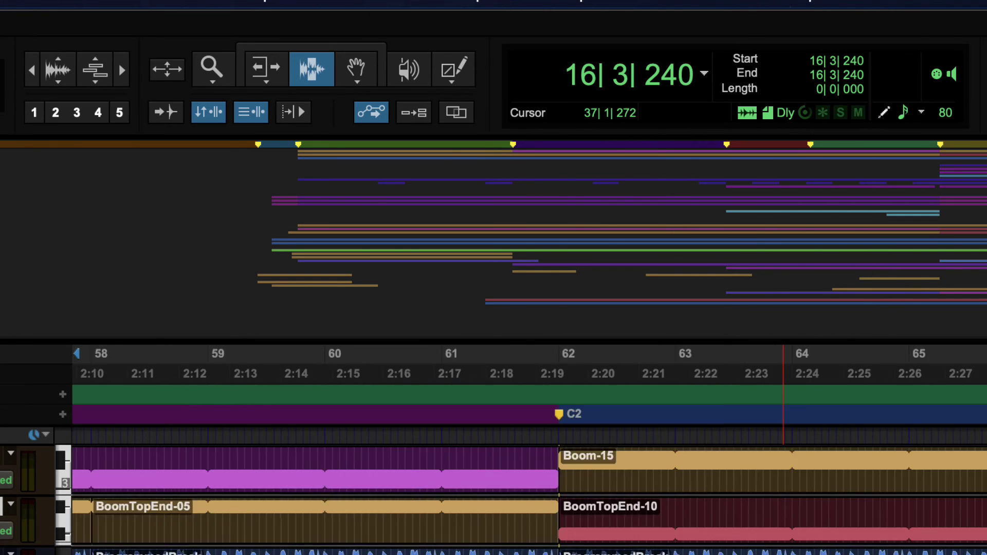
{"action": "scroll", "coordinate": [783, 391], "scroll_direction": "left", "scroll_amount": 5}
- Set the edit point at 20|3|480 on Sifu, zoom in, and navigate to roughly bars 15–37
{"action": "left_click_drag", "start_coordinate": [983, 215], "coordinate": [628, 192]}
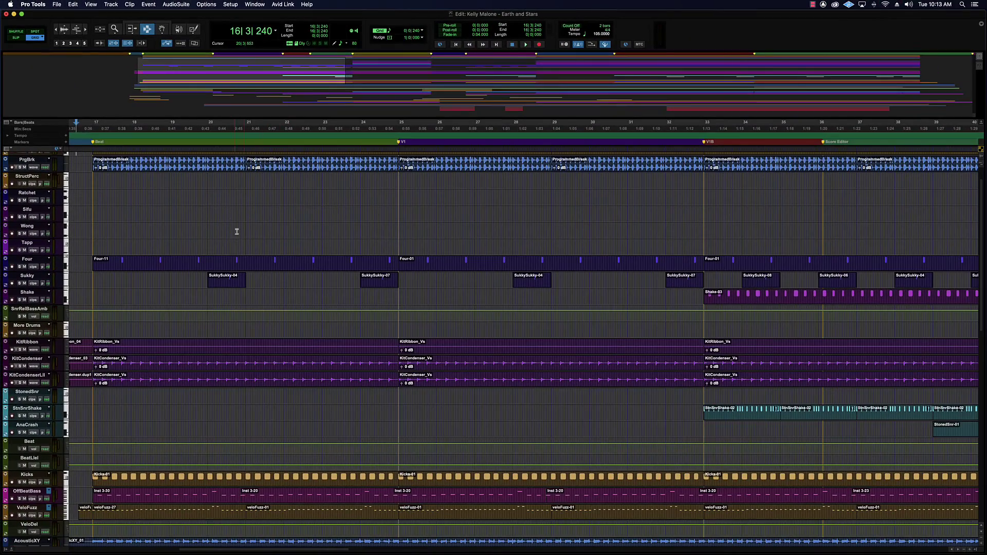
{"action": "left_click", "coordinate": [232, 216]}
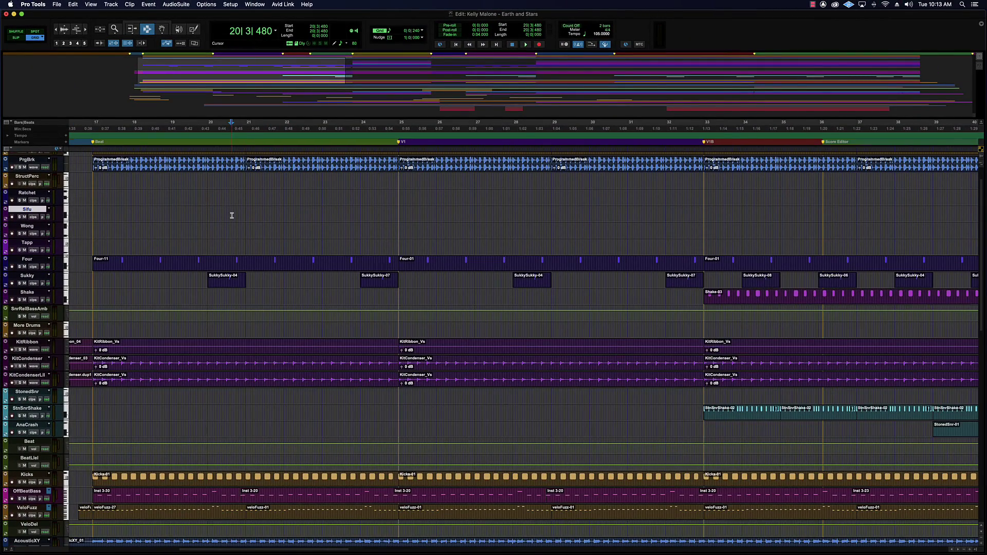
{"action": "key", "text": "super+bracketright"}
{"action": "key", "text": "super+bracketright"}
{"action": "key", "text": "super+bracketright"}
{"action": "key", "text": "super+bracketright"}
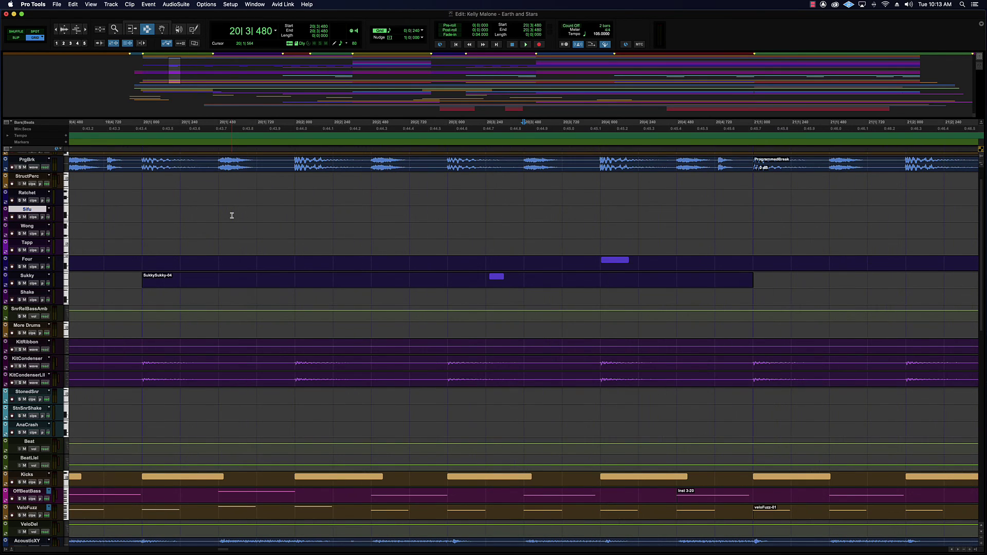
{"action": "left_click_drag", "start_coordinate": [177, 77], "coordinate": [355, 61]}
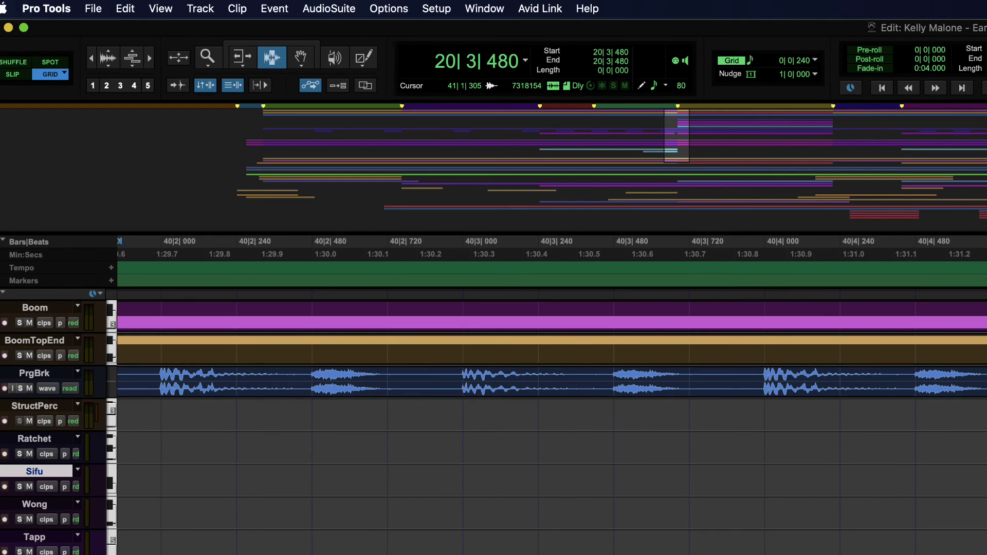
{"action": "left_click_drag", "start_coordinate": [677, 134], "coordinate": [534, 67]}
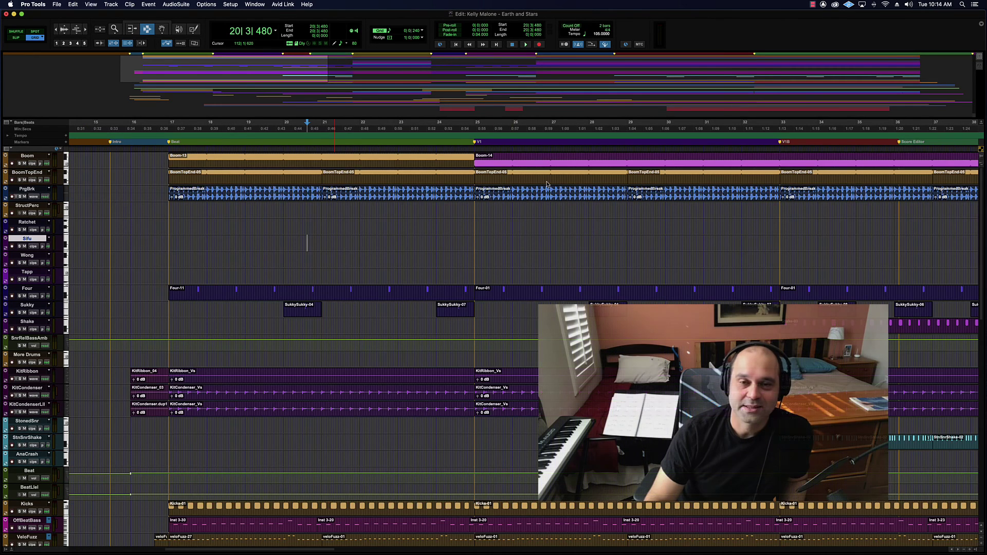